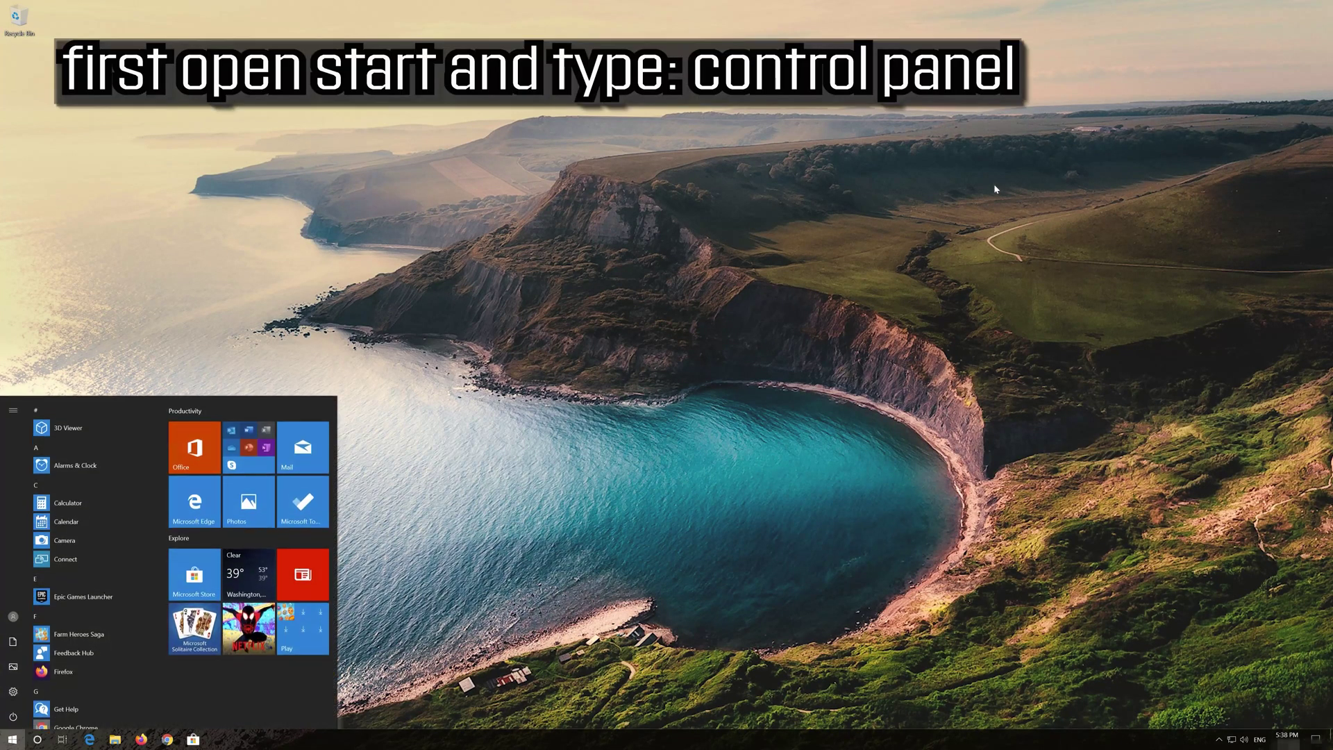
Open the network adapter settings from the Control Panel's Network and Sharing Center
text(panel)
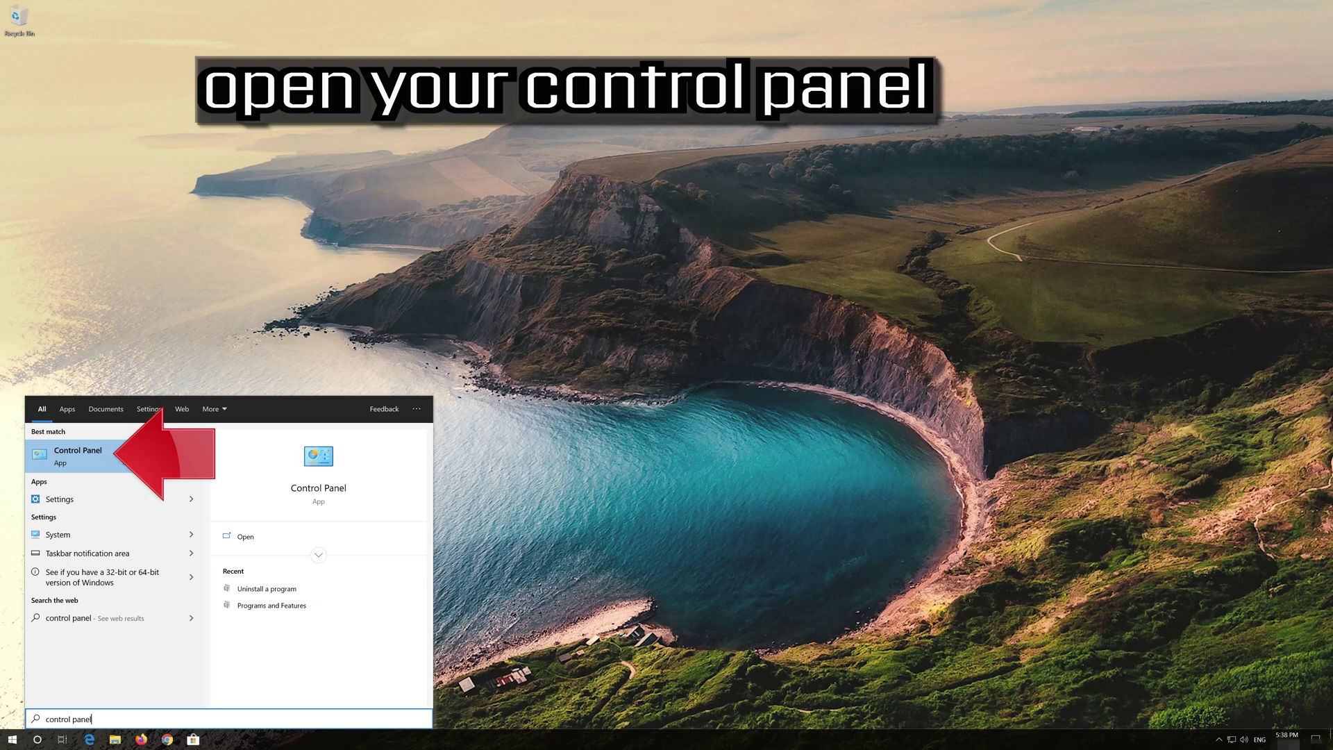
click(123, 459)
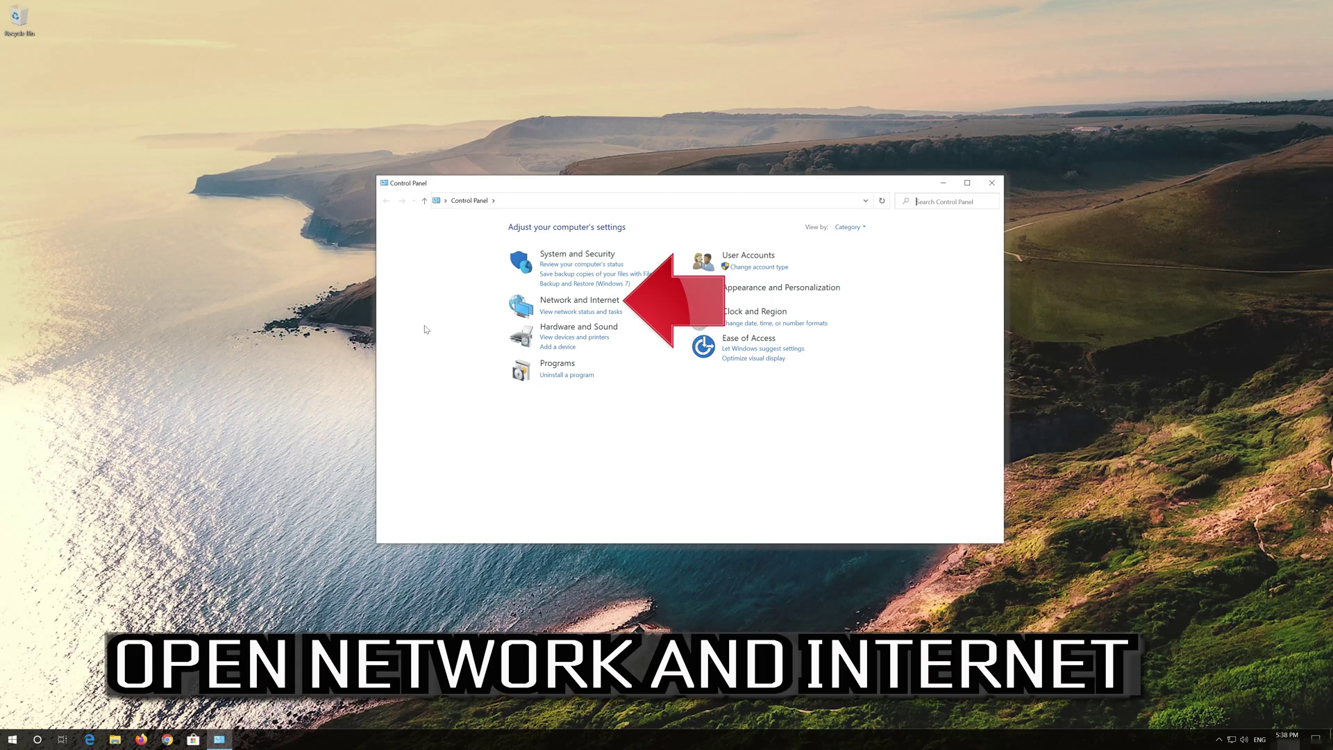
click(592, 302)
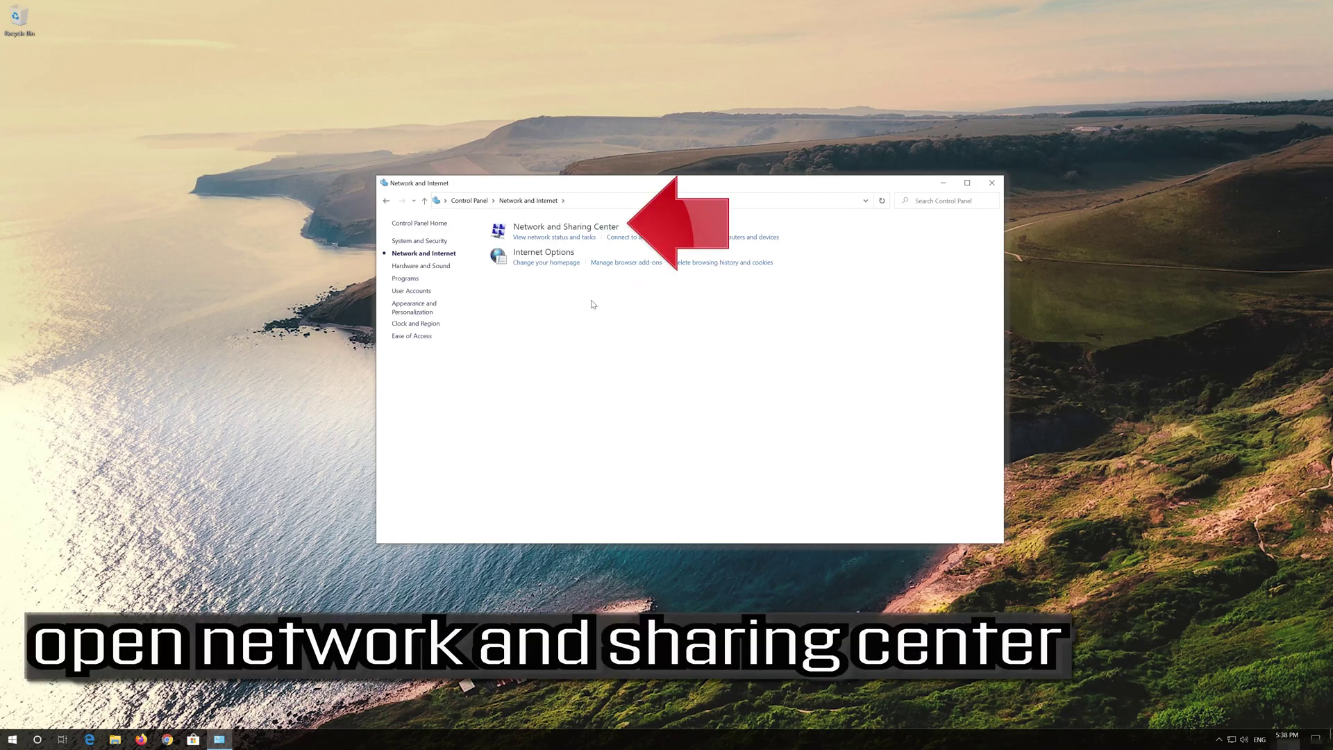
click(581, 231)
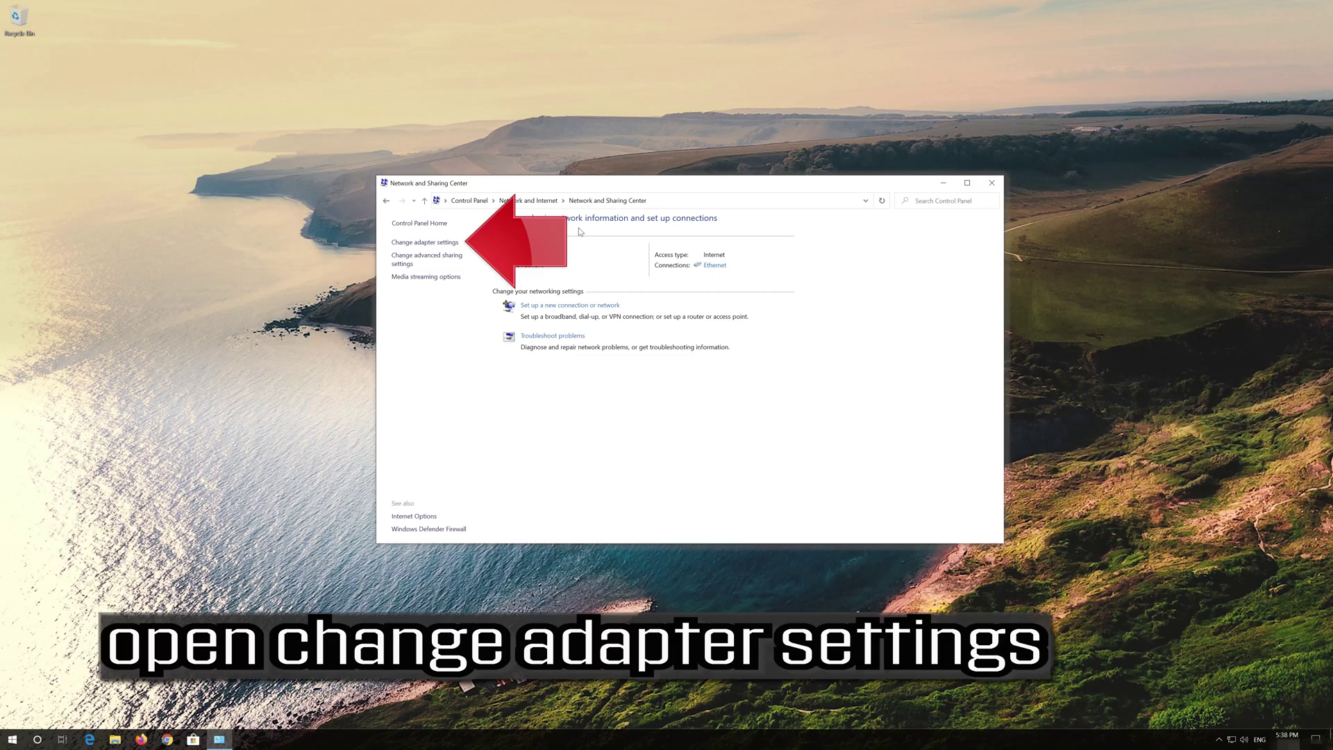
click(425, 243)
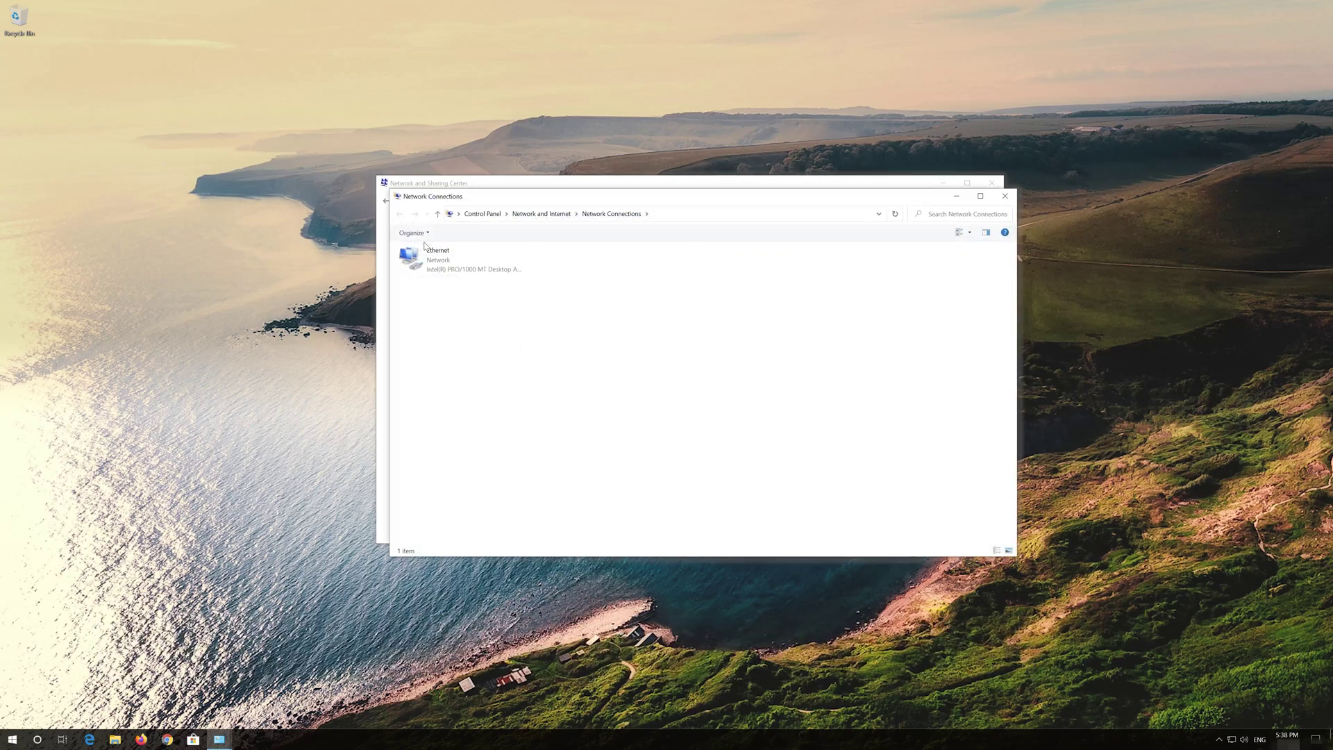
Open the Internet Protocol Version 4 (TCP/IPv4) properties of the Ethernet adapter
click(427, 251)
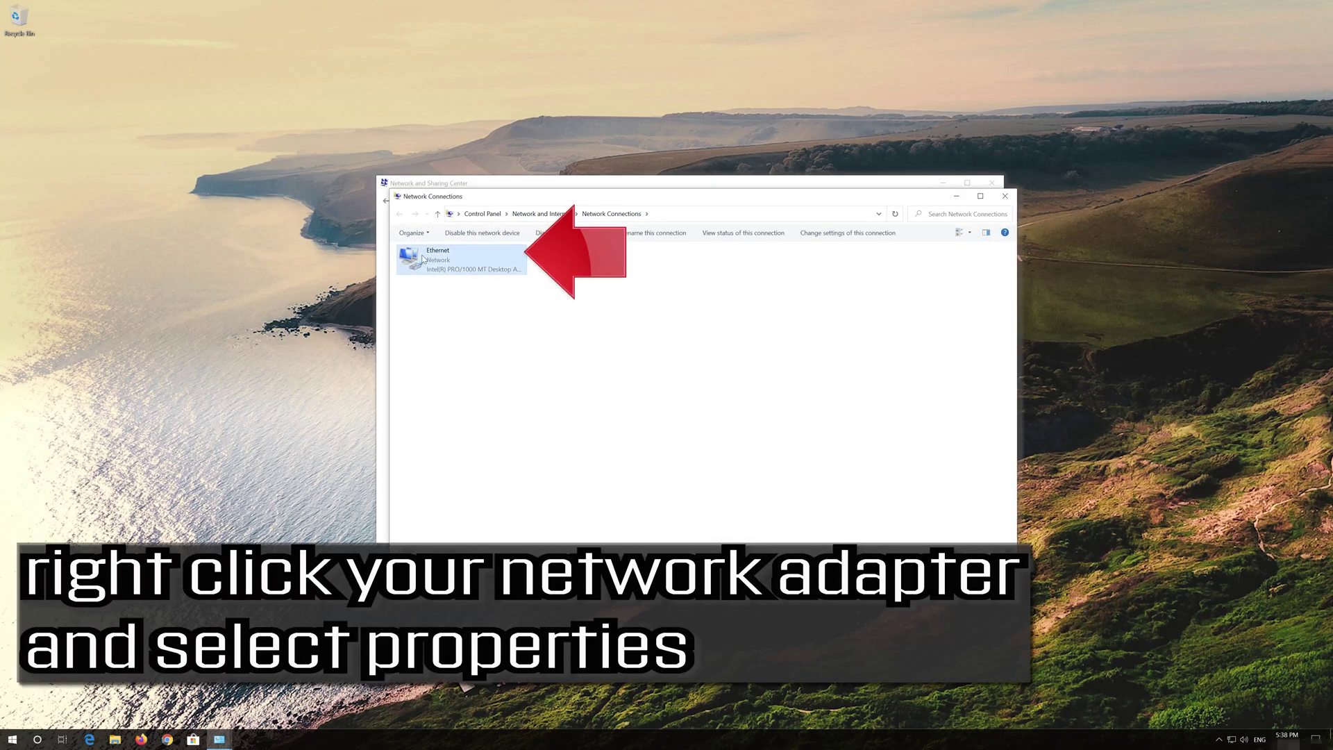
right_click(459, 257)
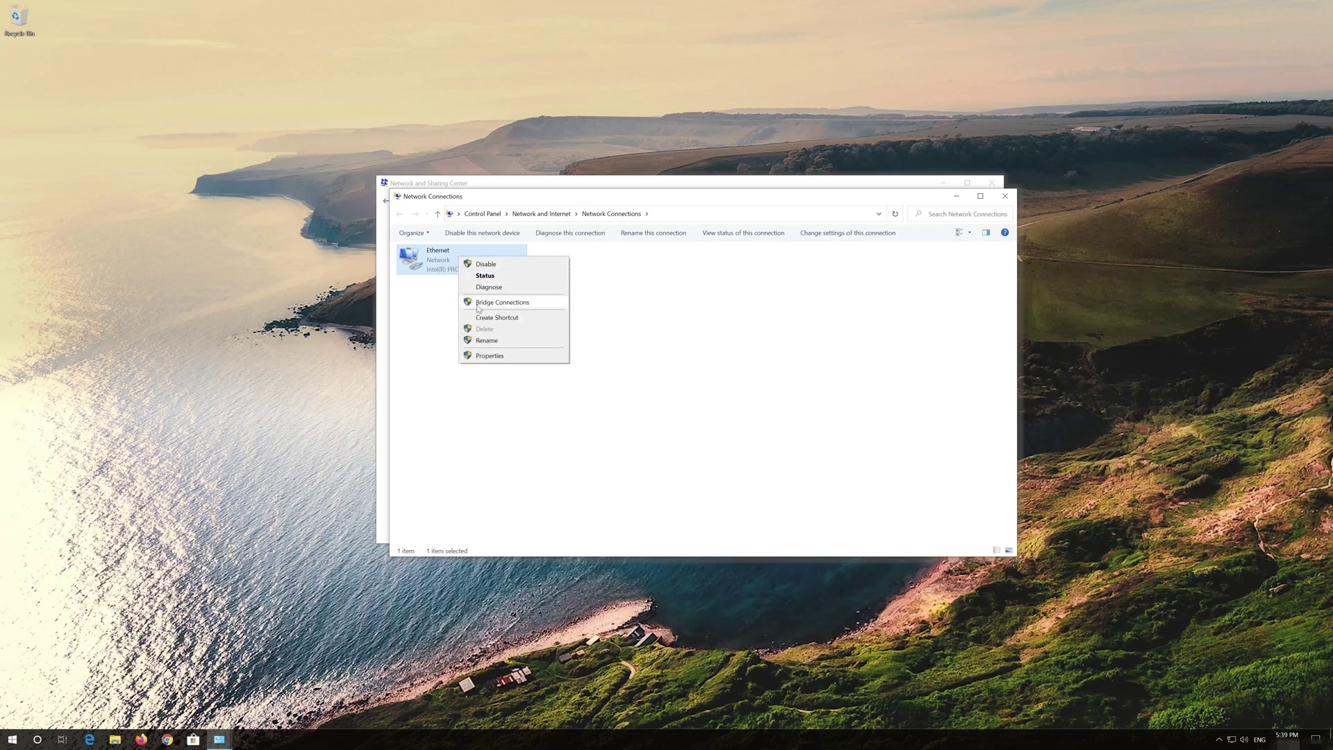
click(503, 357)
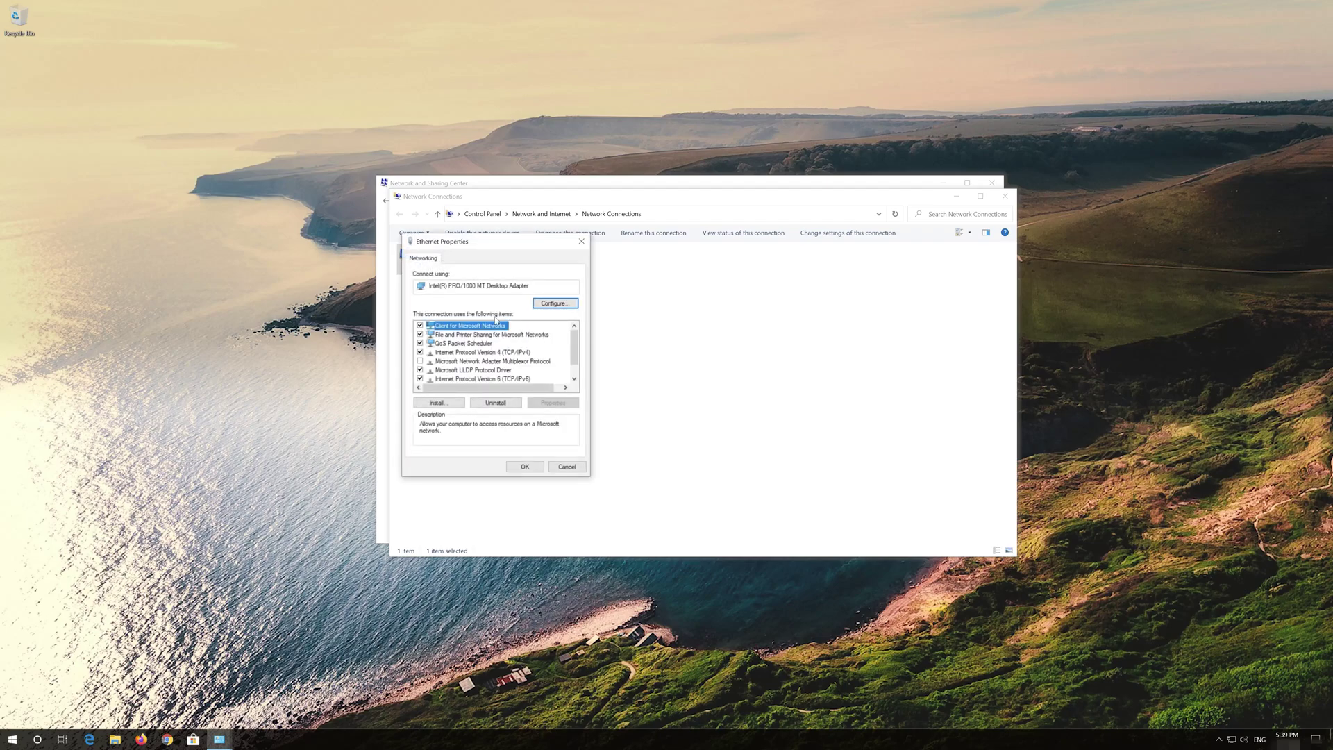
drag(494, 248, 700, 254)
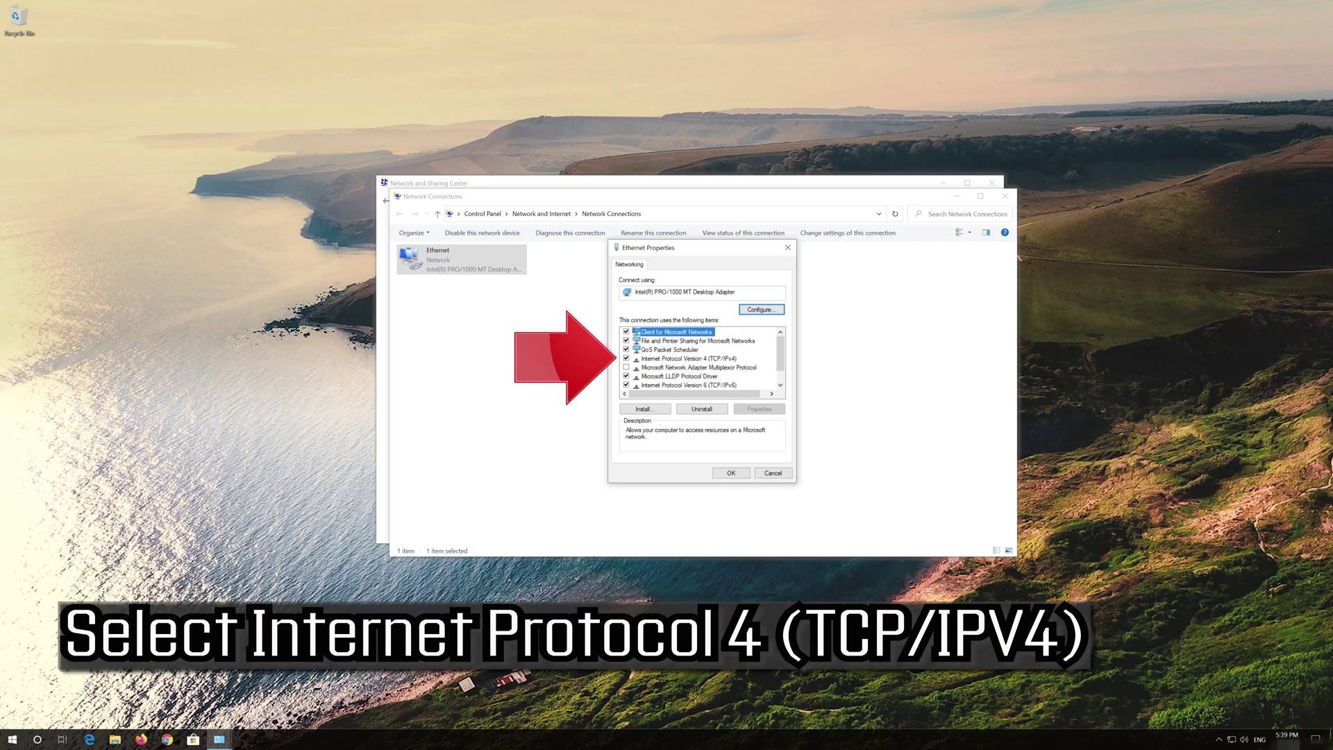
click(720, 359)
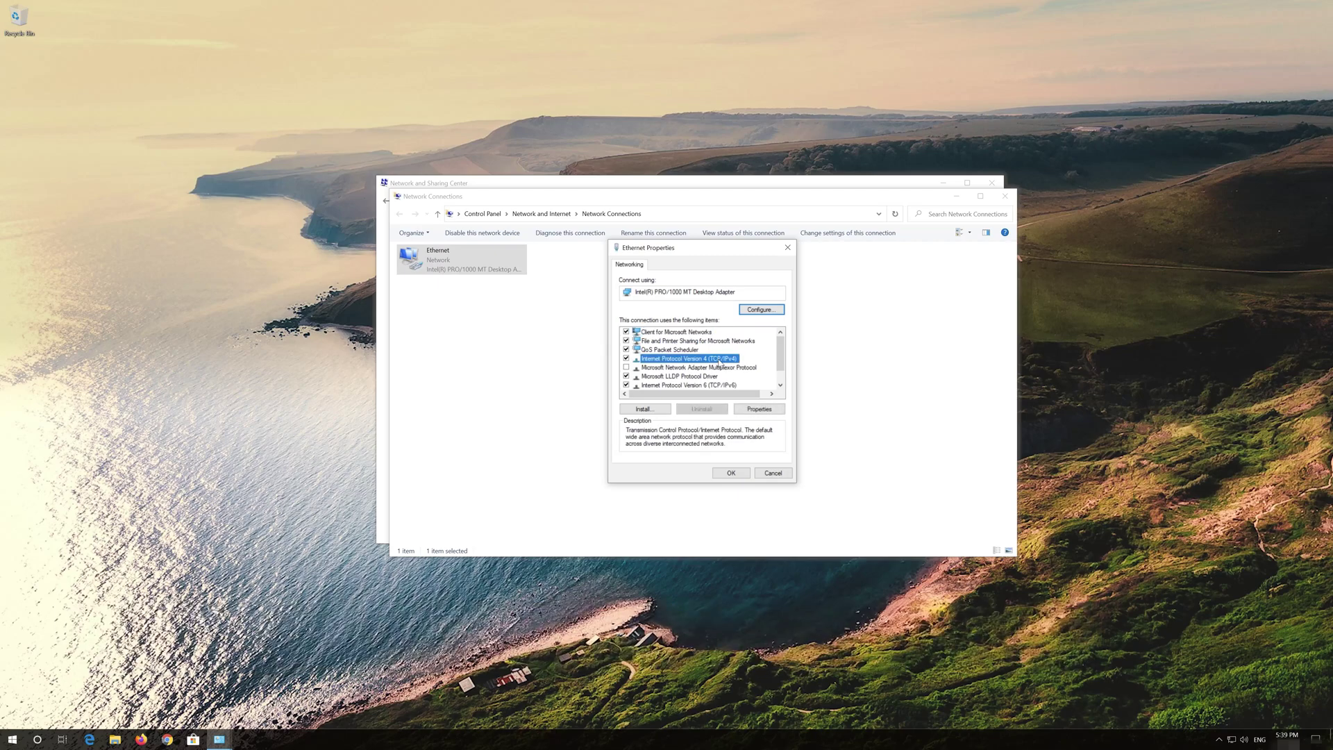
click(767, 412)
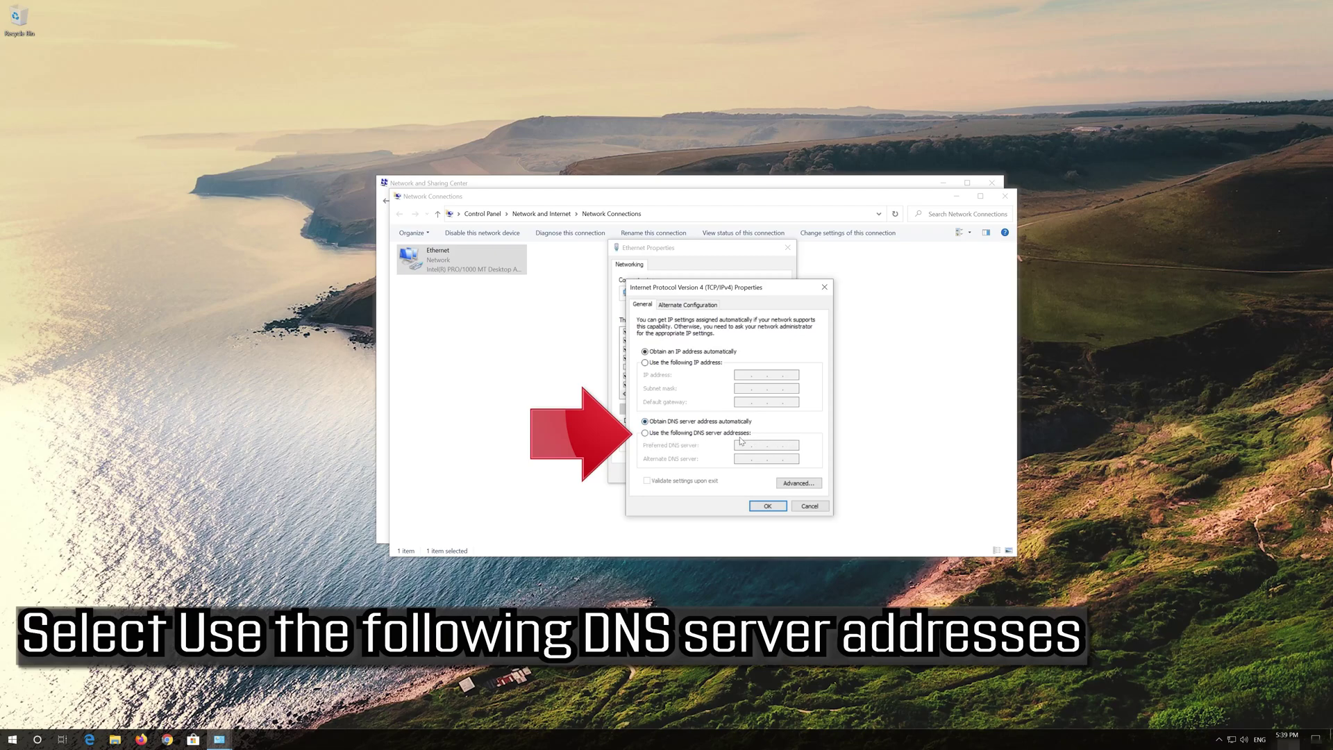
Use manual DNS servers, preferred 1.1.1.1 and alternate 1.0.0.1, then apply and close the Ethernet properties
click(645, 433)
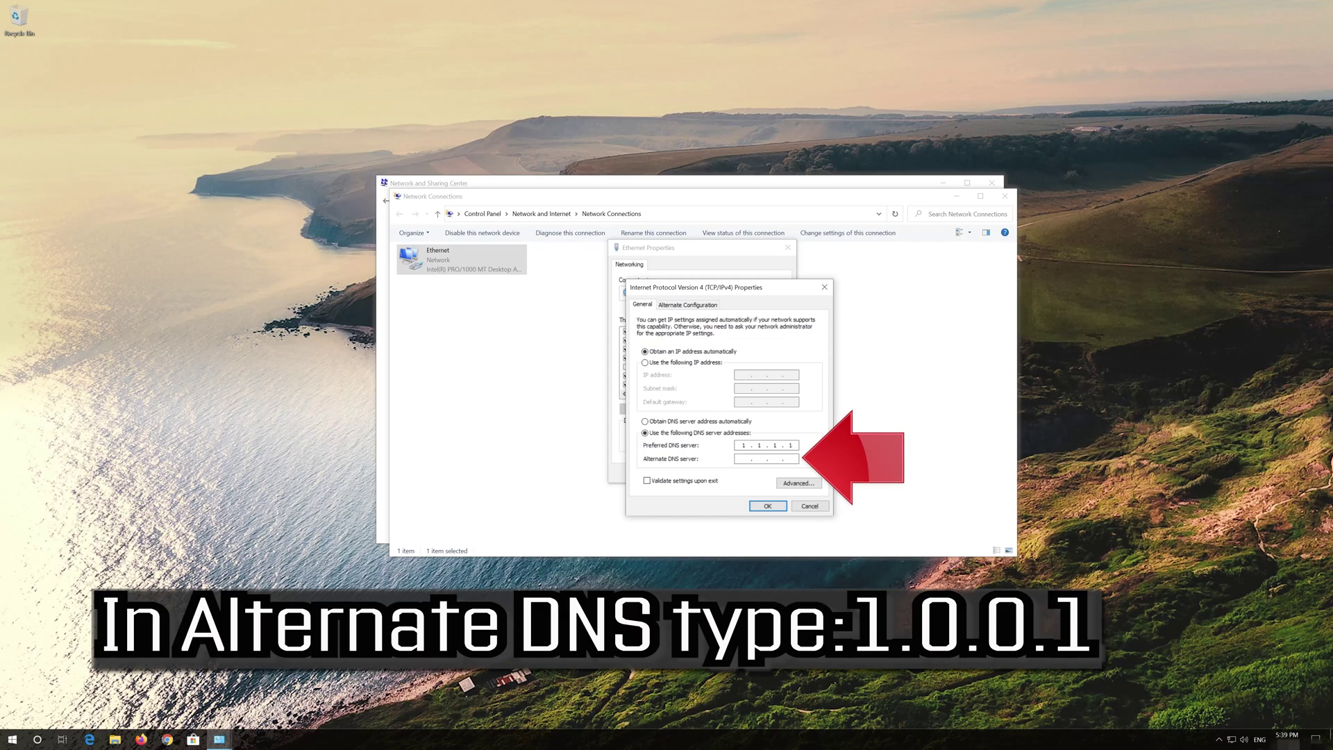
click(741, 457)
text(1.0.0.)
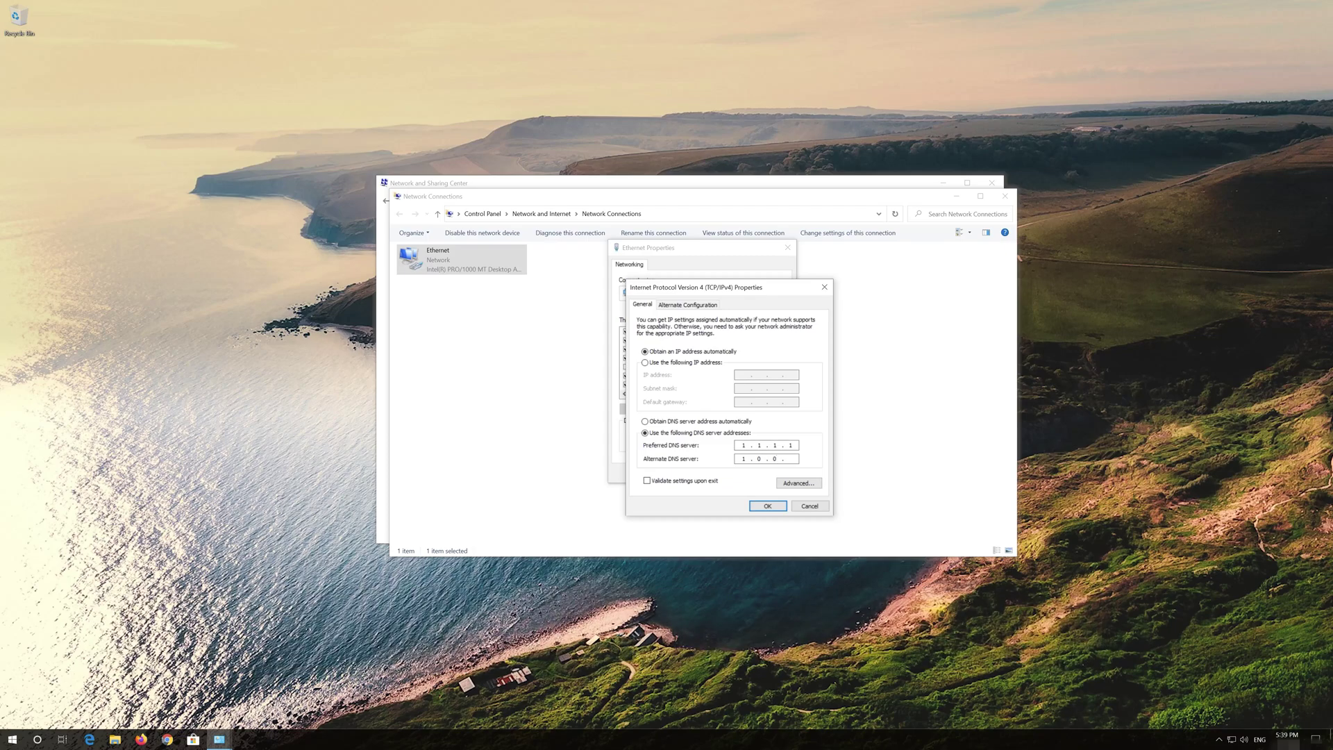
text(1)
click(773, 507)
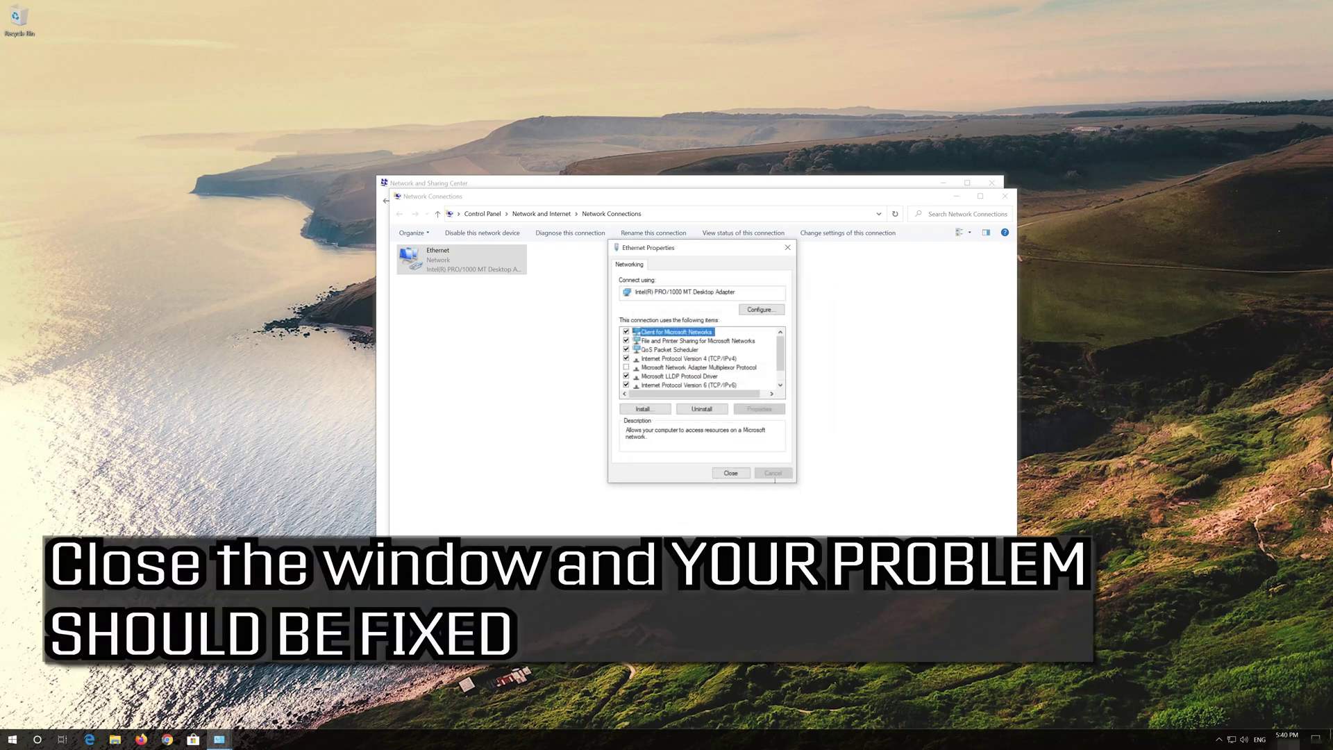
click(730, 475)
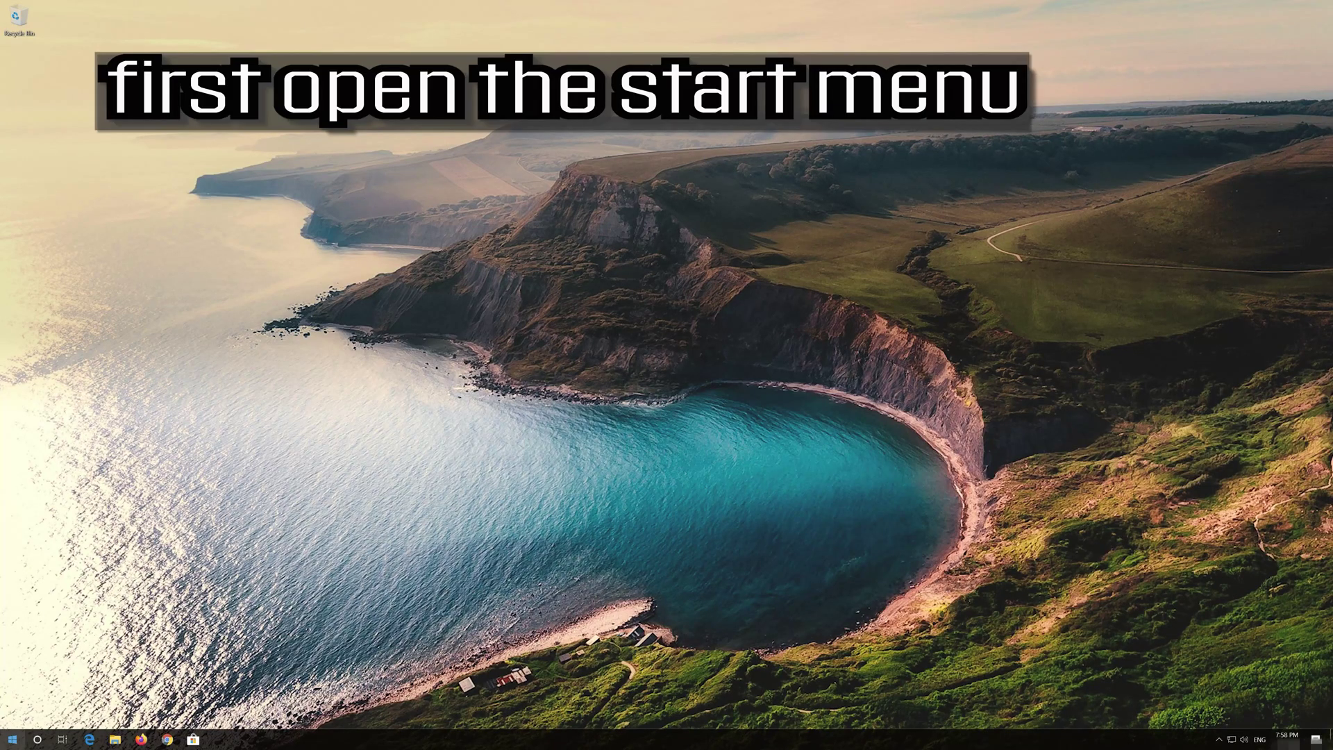
Open the Network reset page from the Network & Internet status settings
click(12, 739)
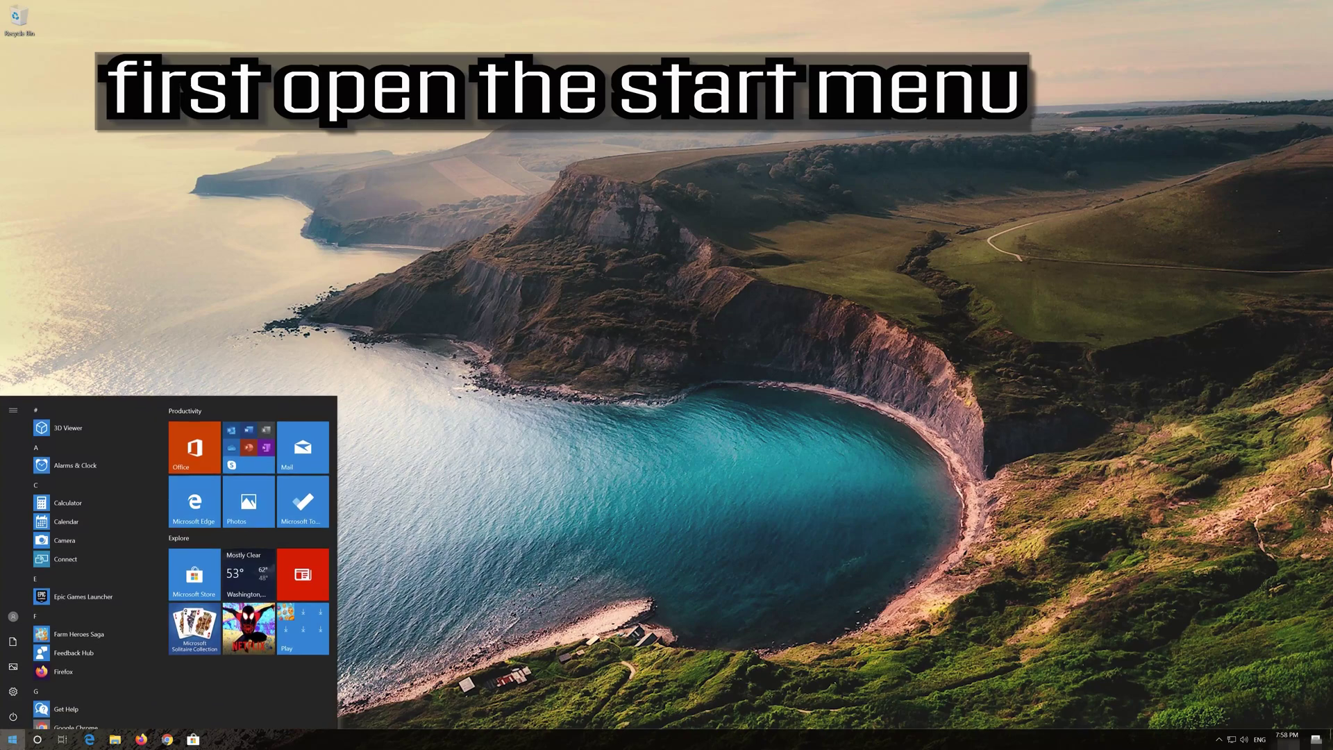
mouse_move(11, 691)
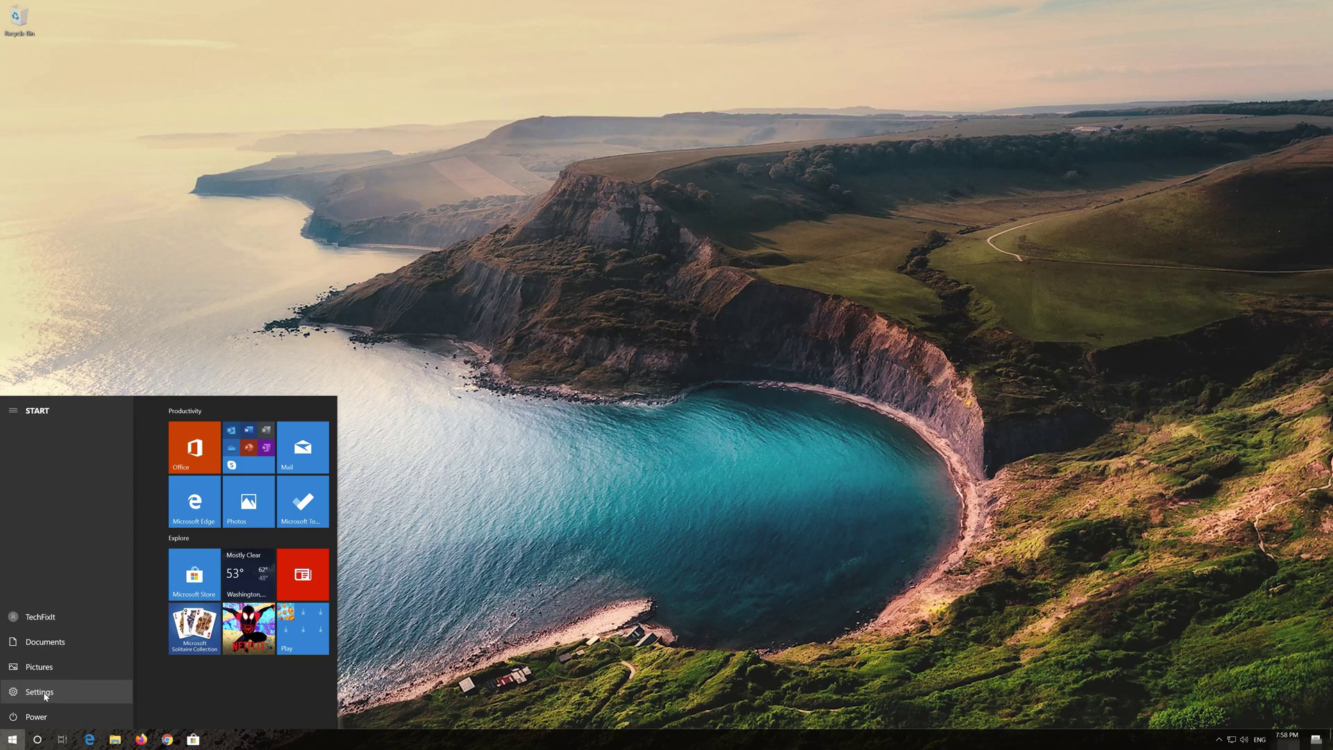
click(39, 692)
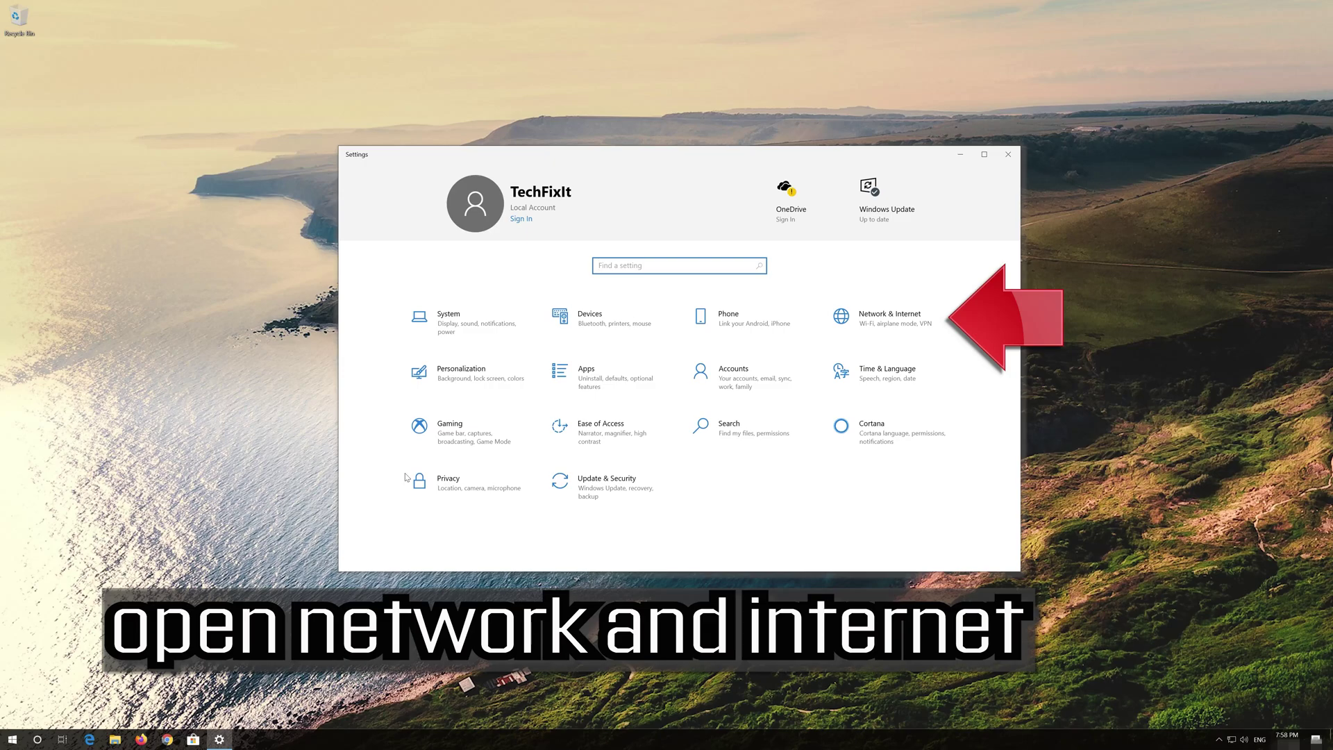
click(887, 323)
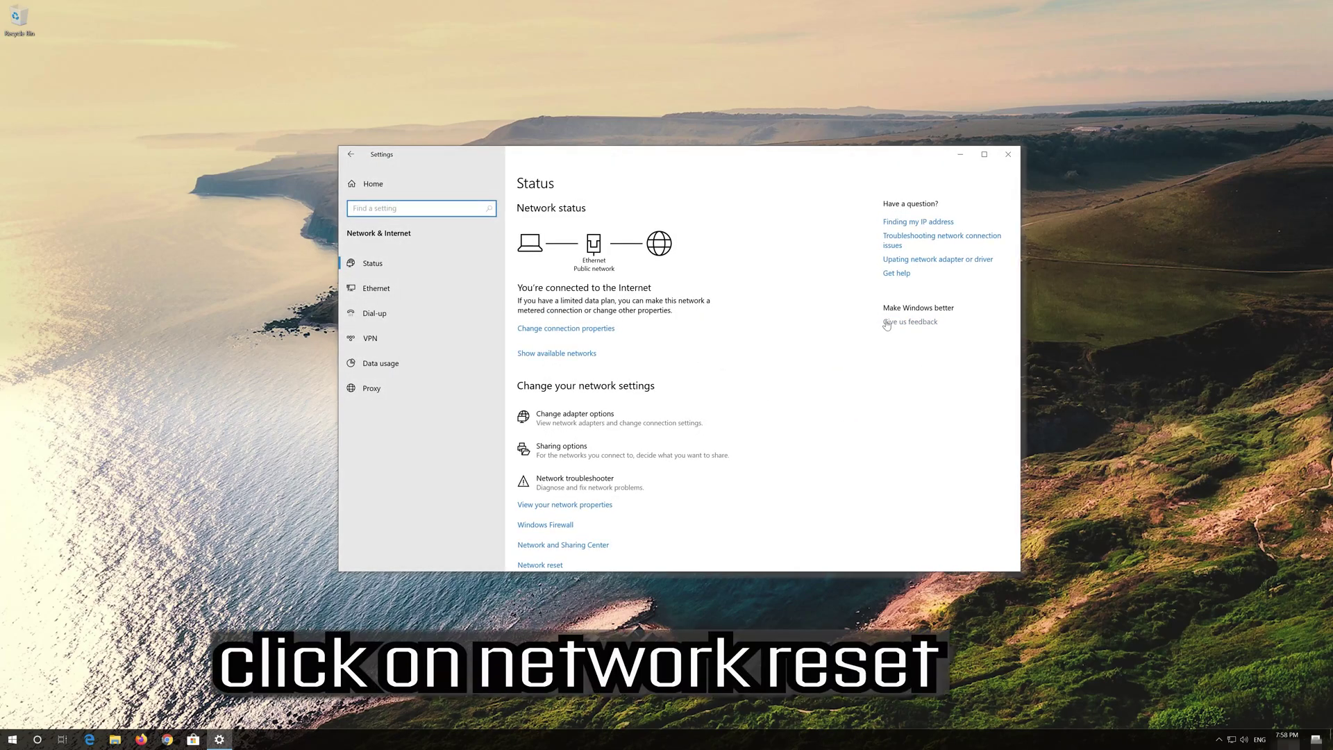
scroll(642, 375, down, 1)
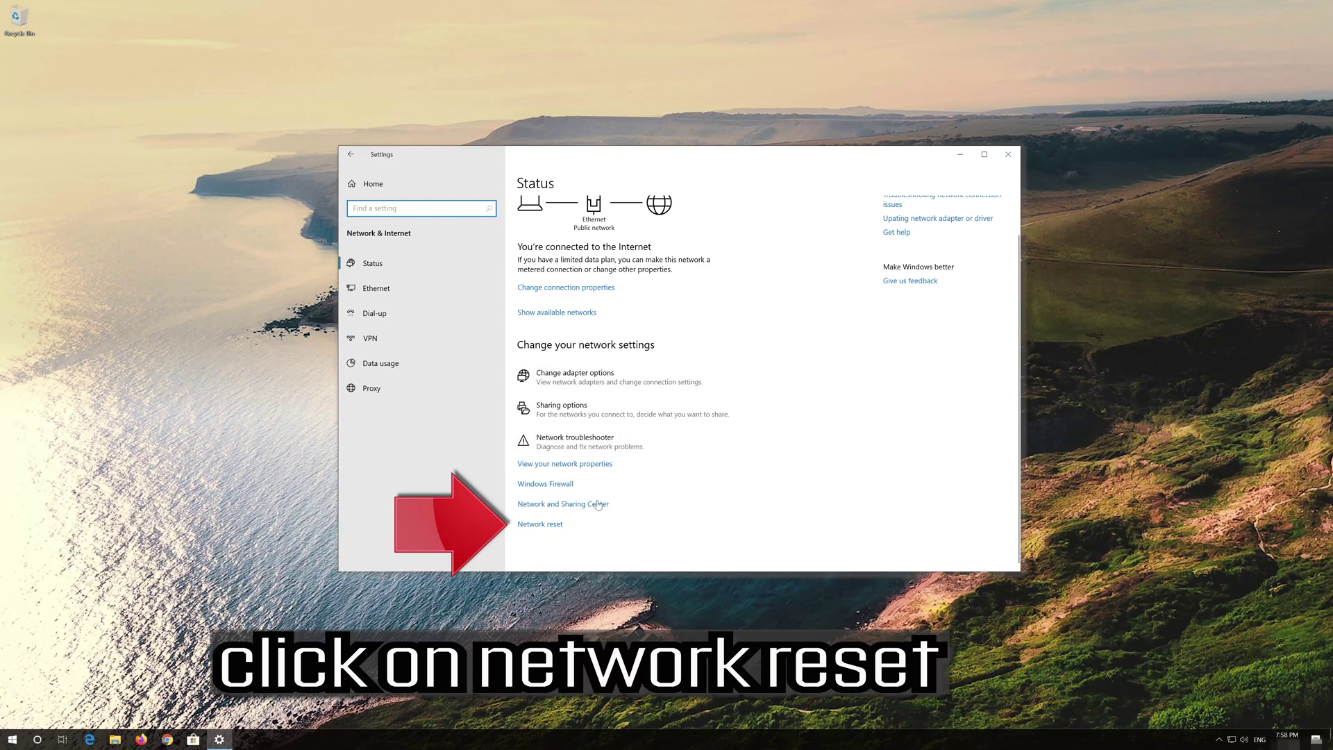
click(560, 526)
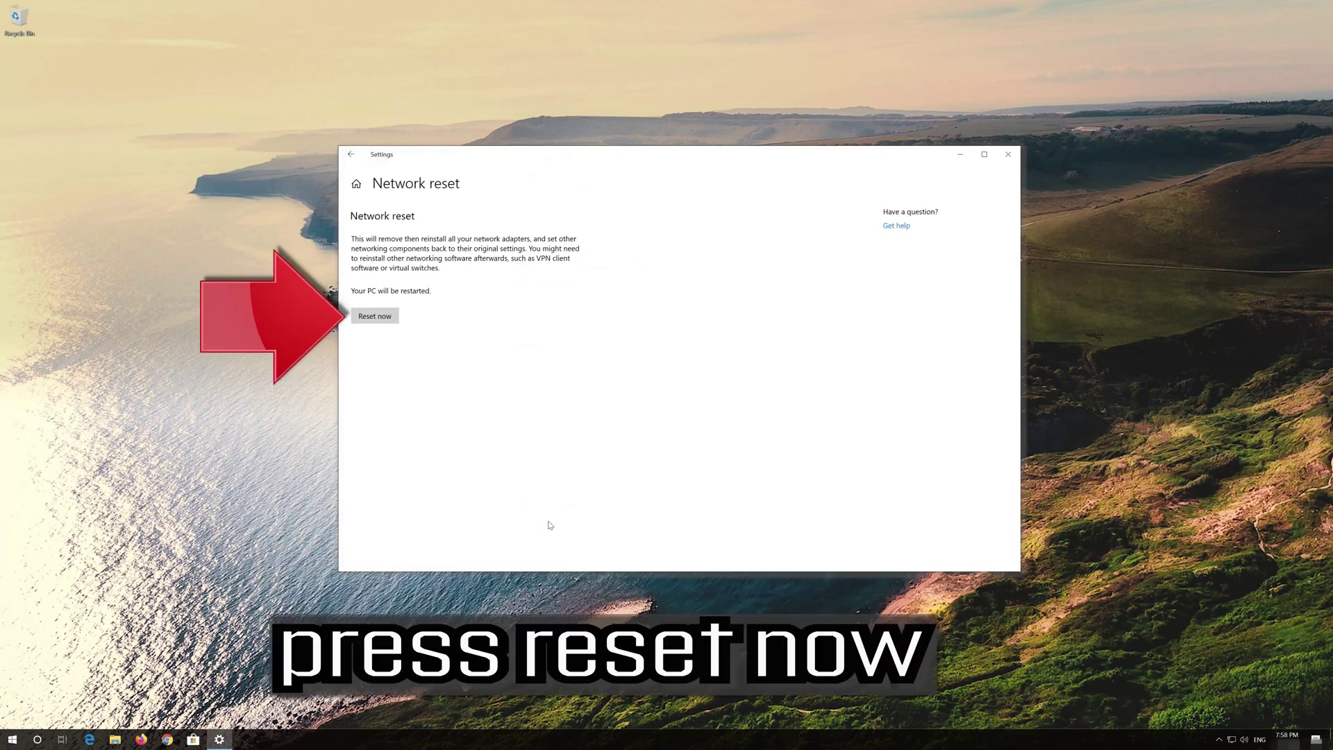
Reset the network settings, confirm the reset, dismiss the sign-out notice and close Settings
click(365, 319)
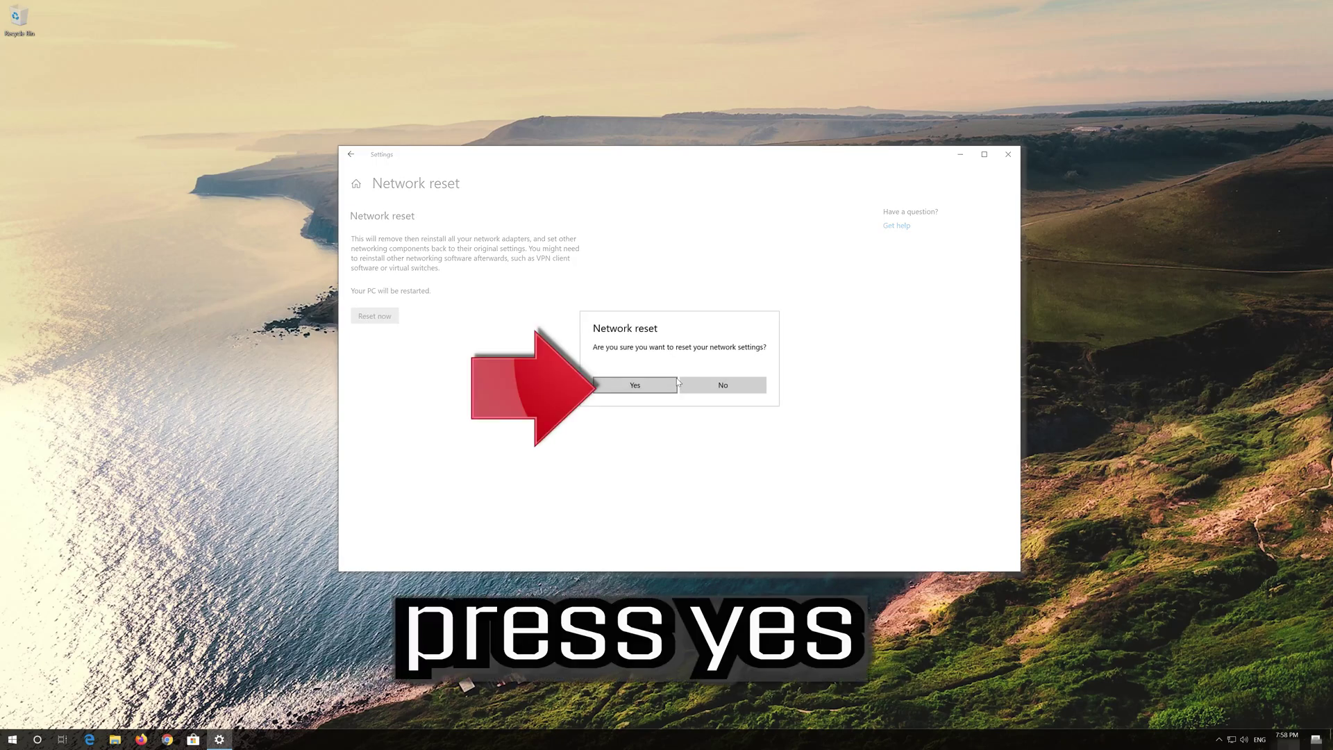
click(634, 386)
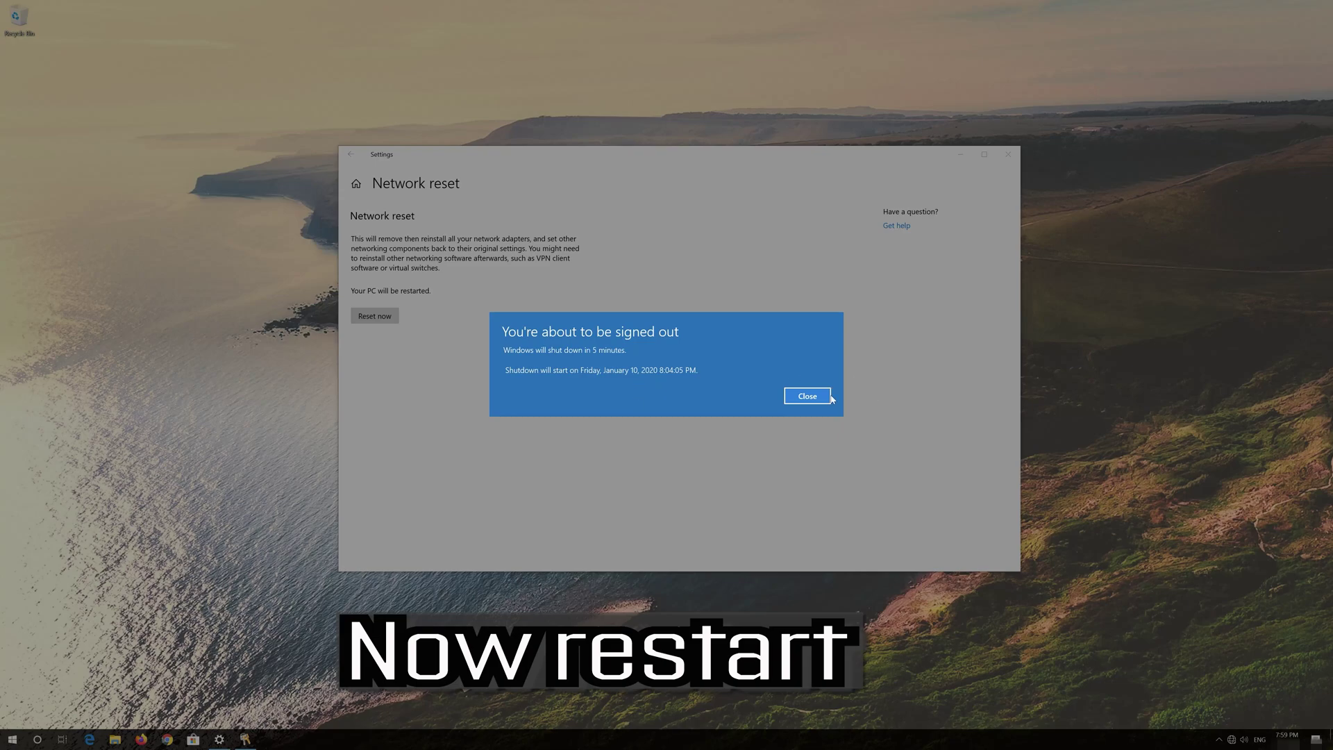
click(807, 396)
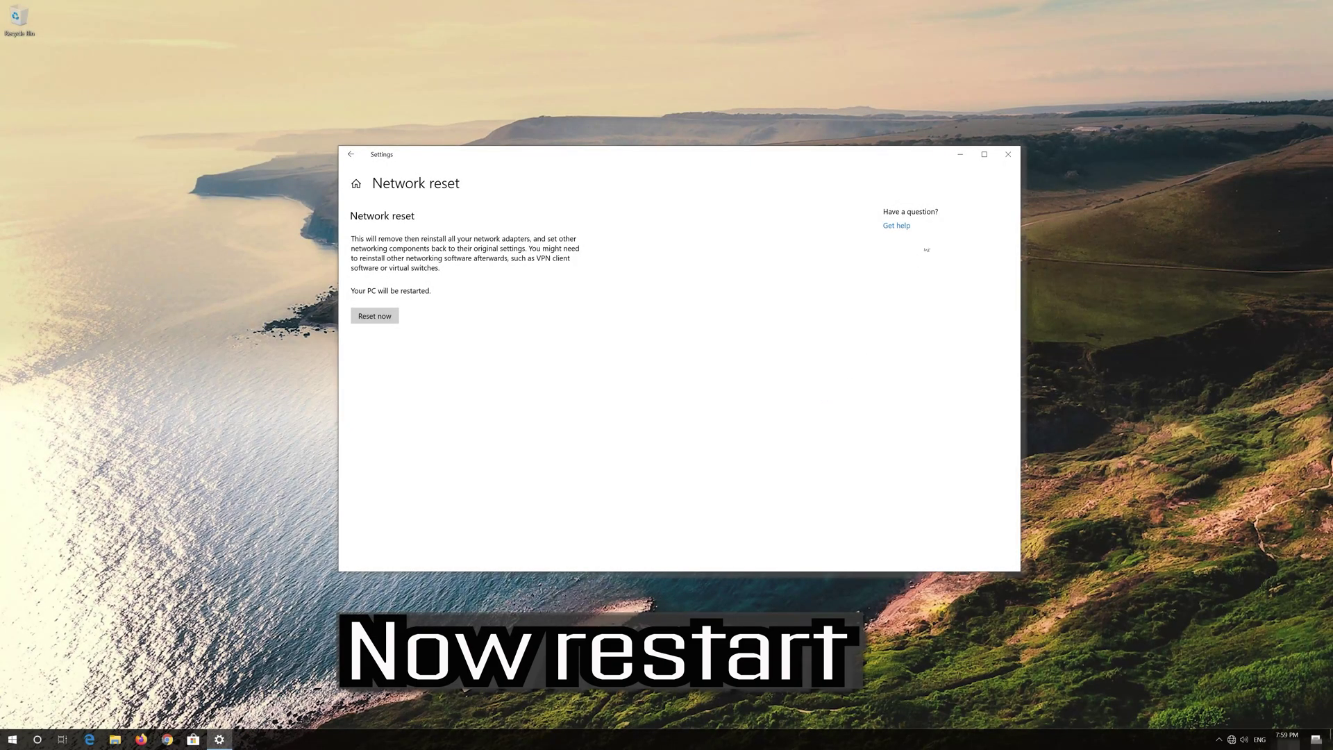
click(1008, 154)
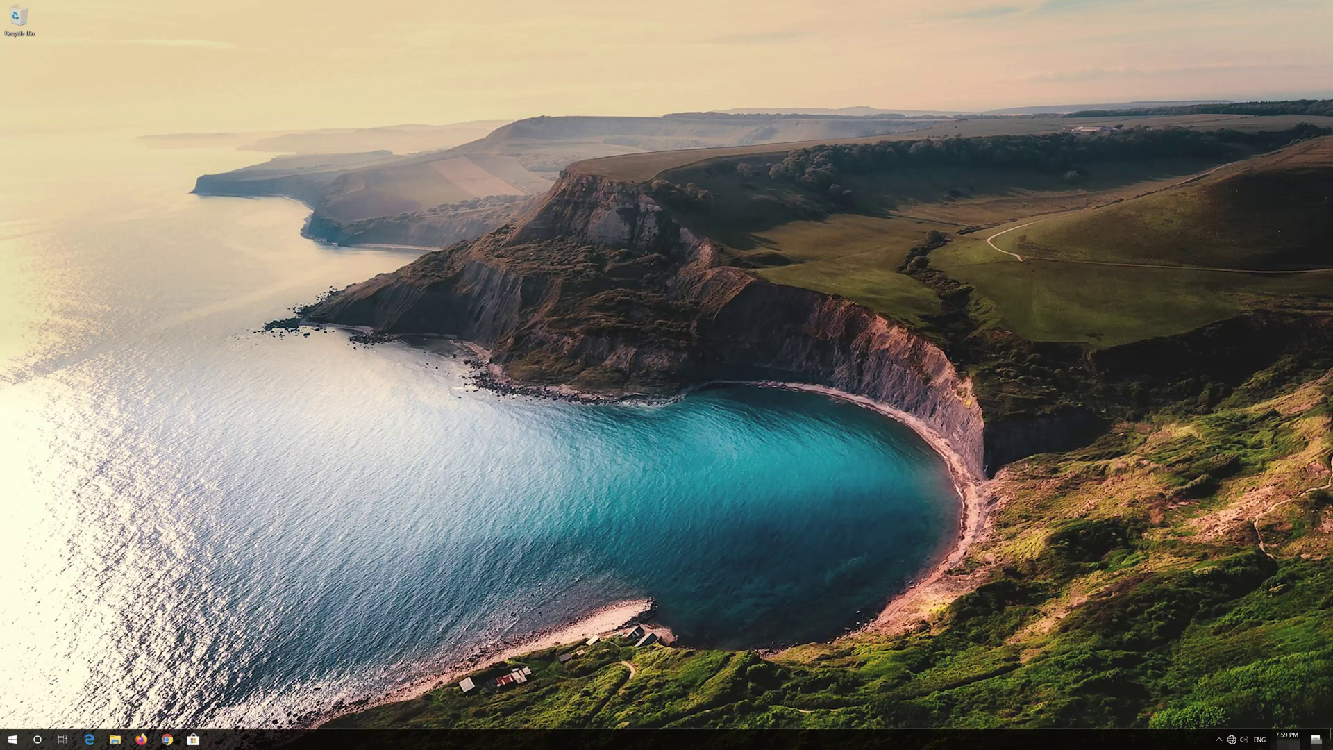
Restart the computer and allow it to be discoverable by other devices on the network
click(12, 739)
mouse_move(16, 712)
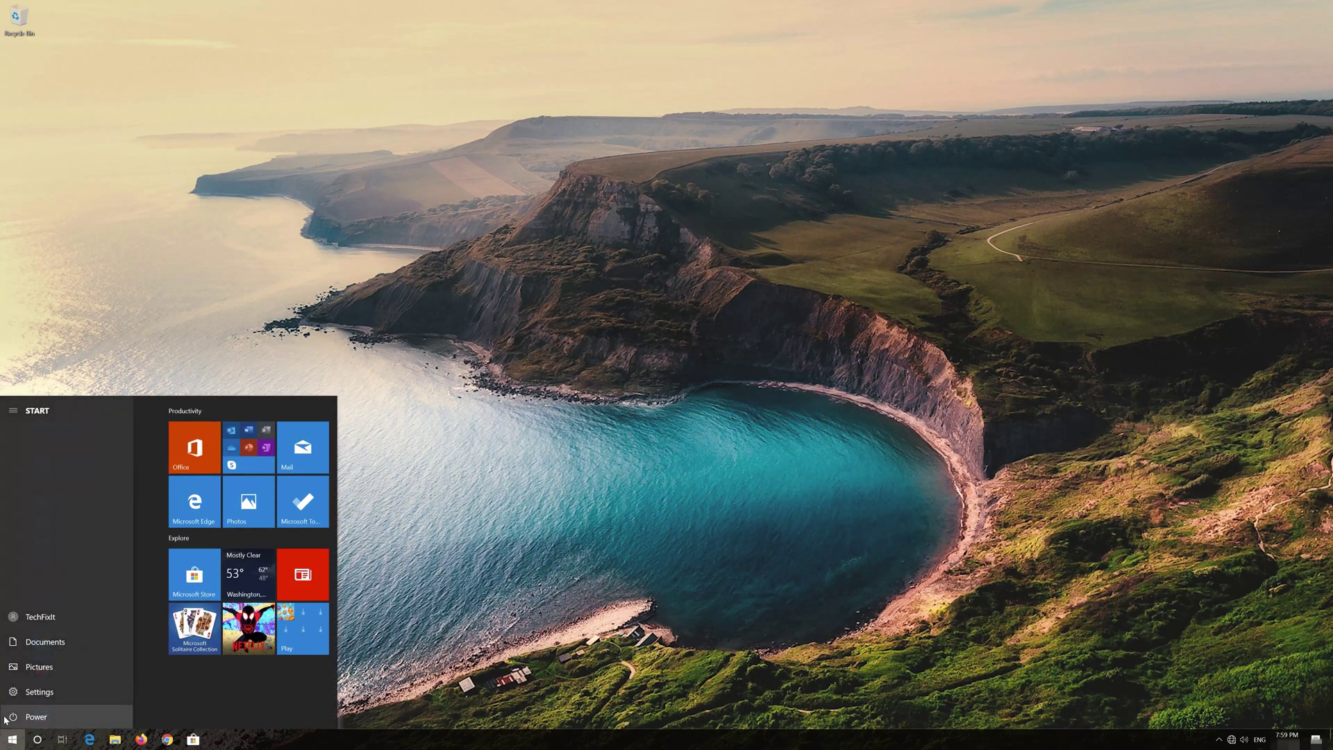
click(17, 713)
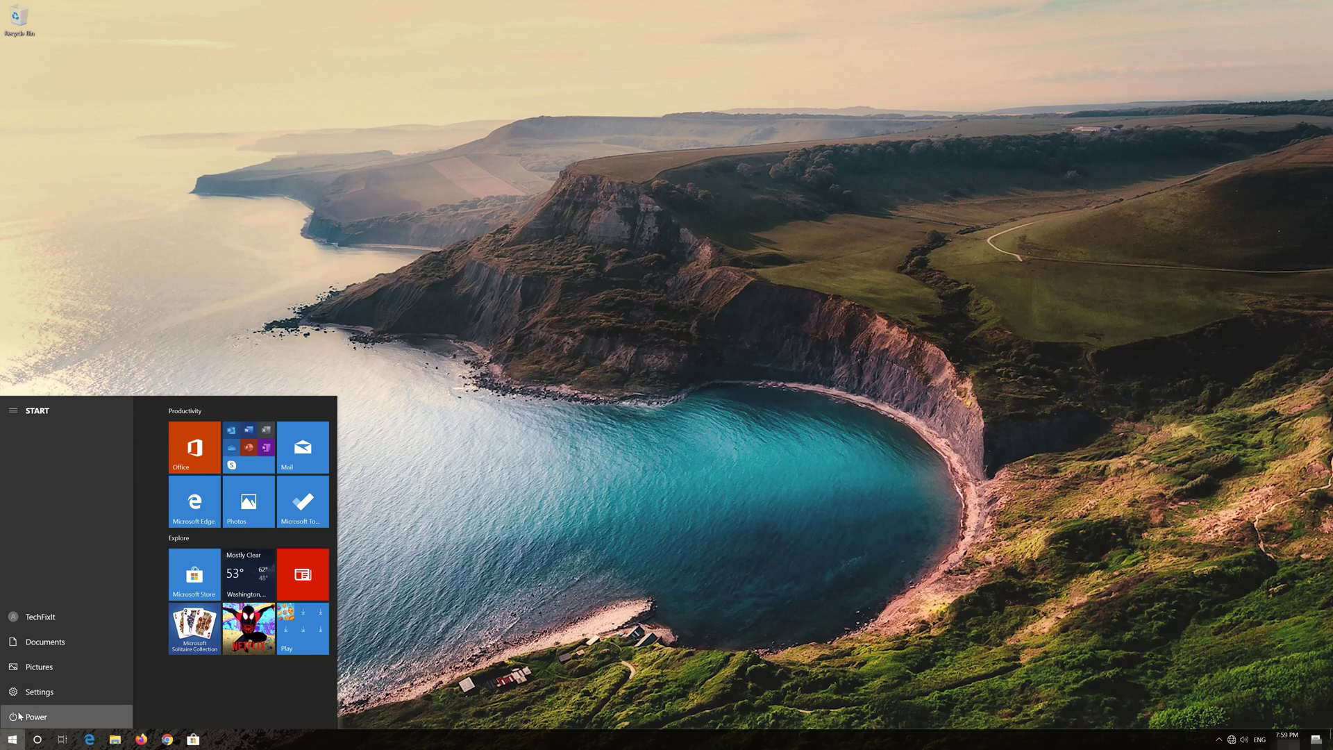
click(26, 690)
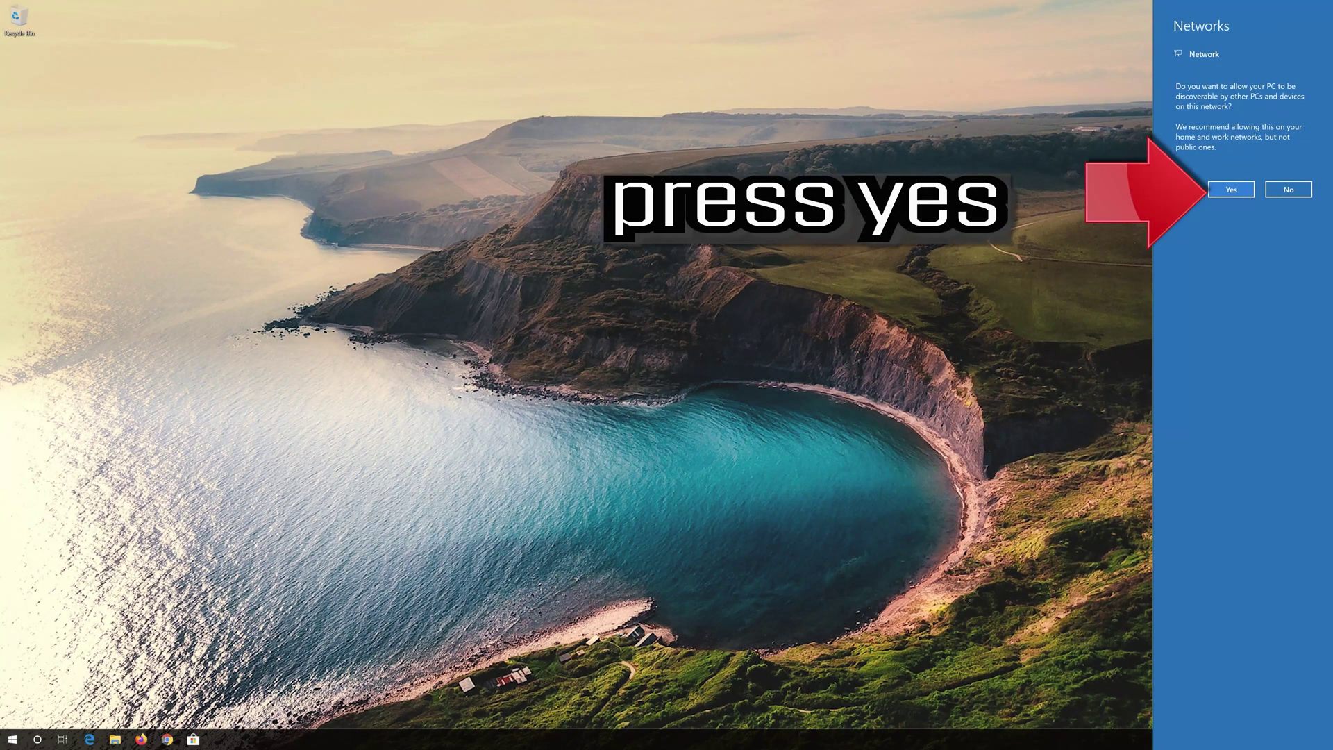
click(1228, 197)
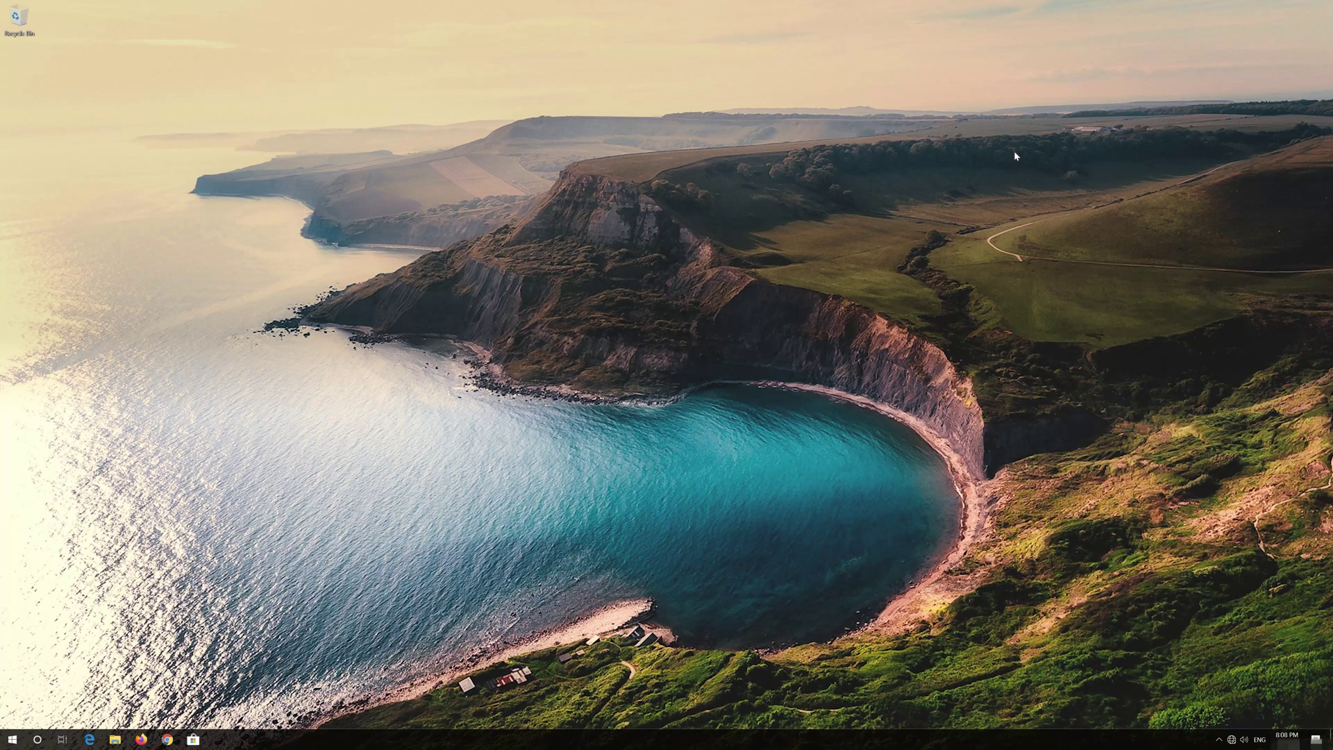
Open the Troubleshoot page in the Update & Security settings
key(super)
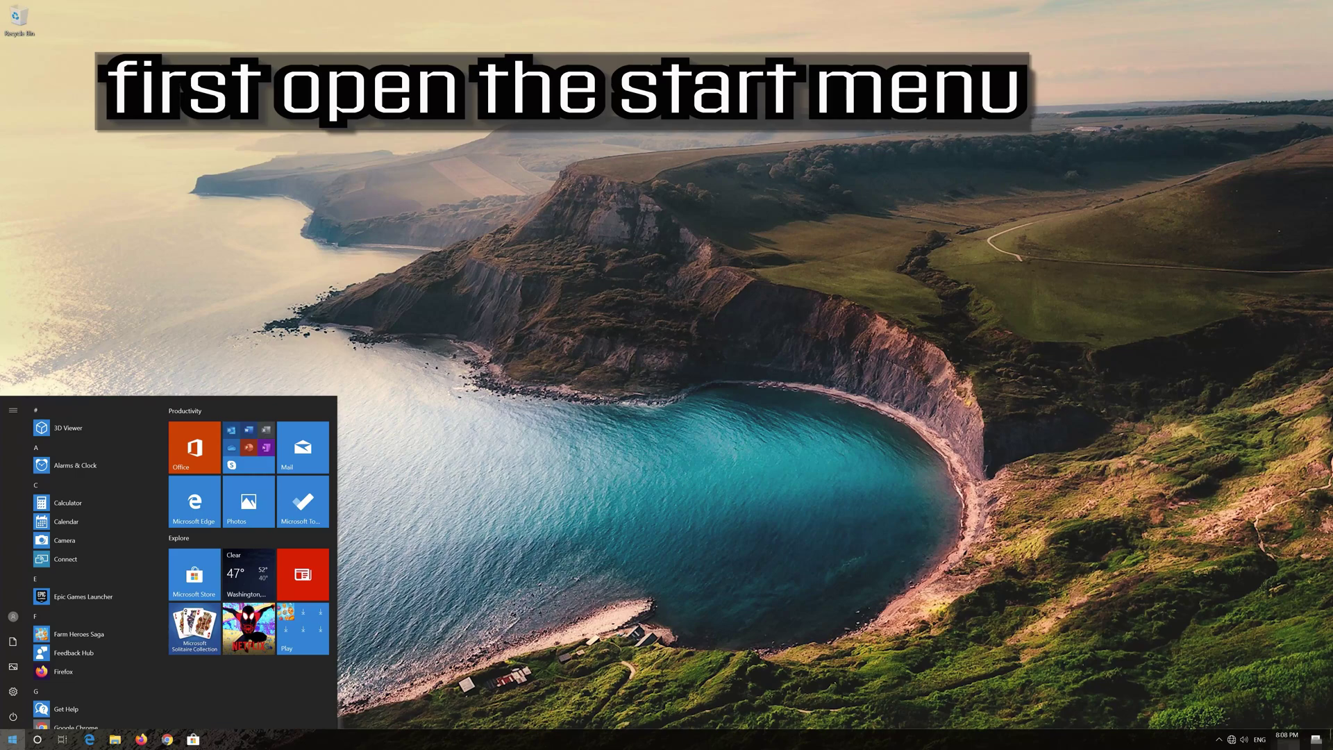
mouse_move(13, 691)
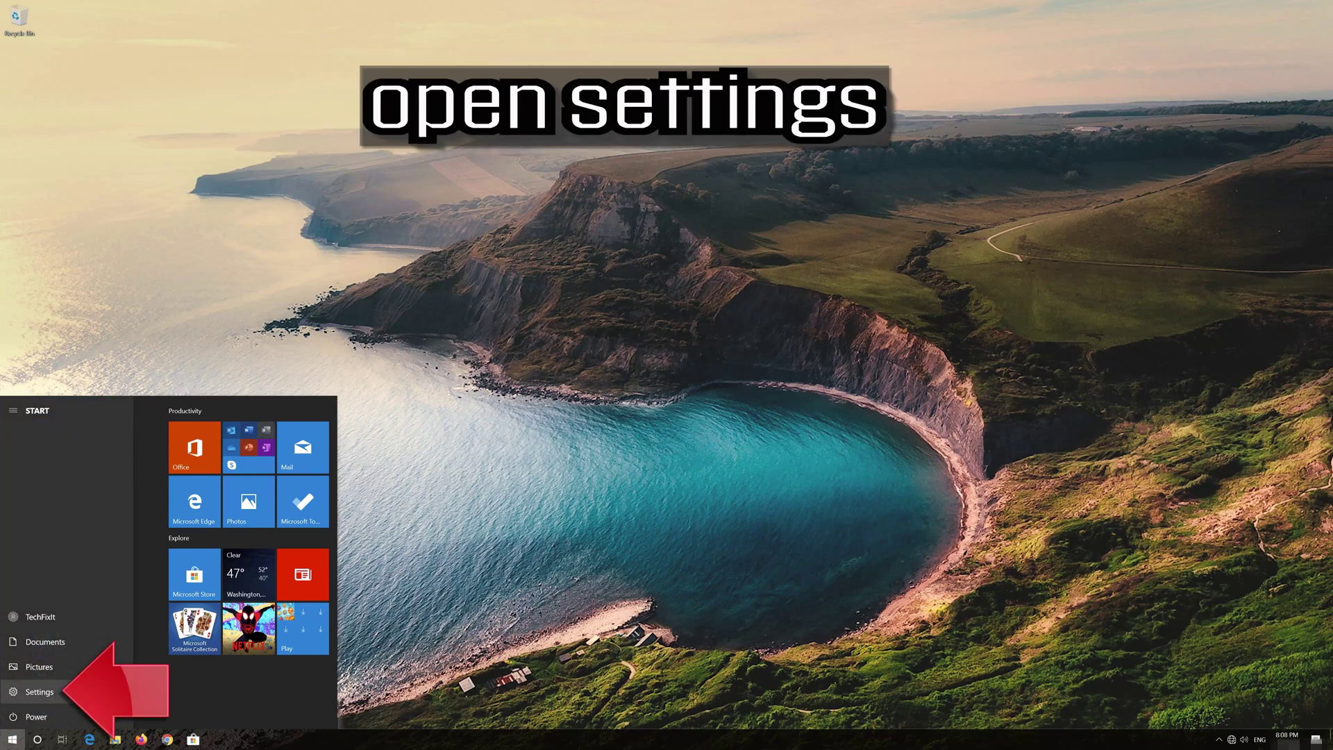
click(93, 695)
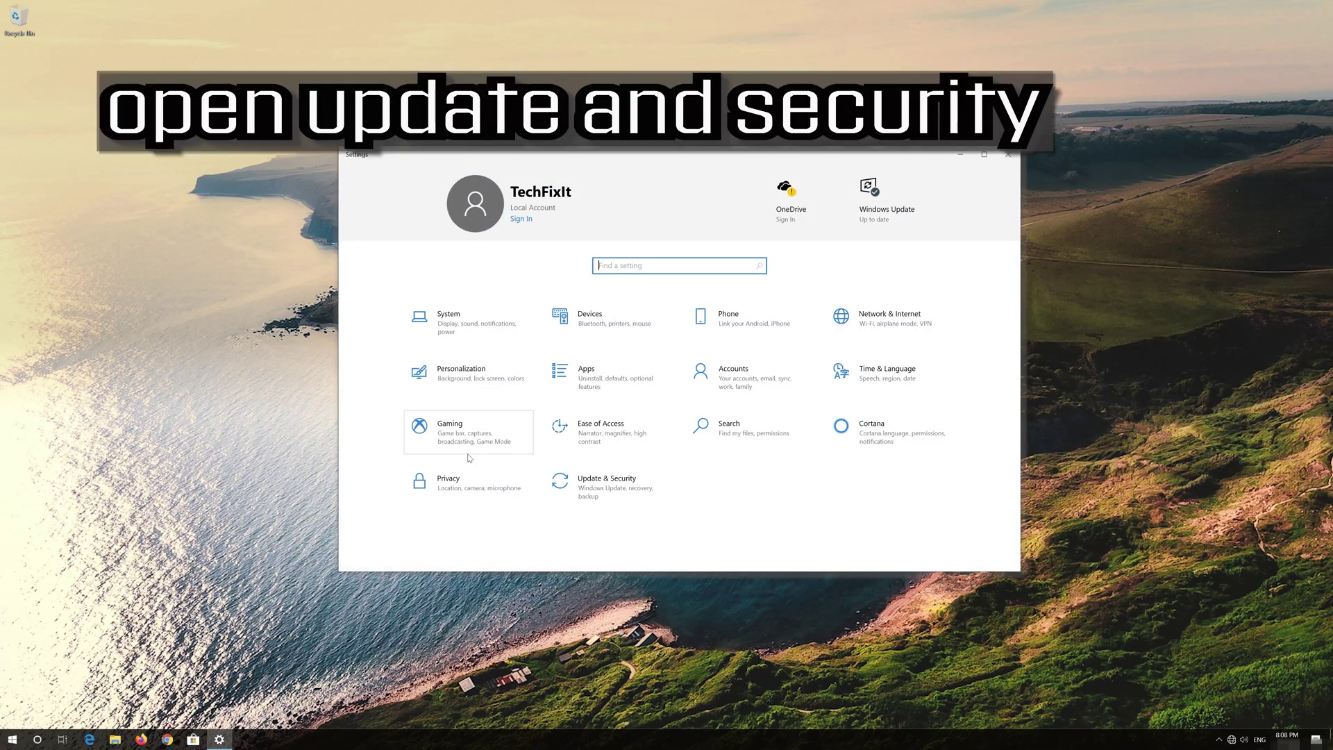
click(594, 496)
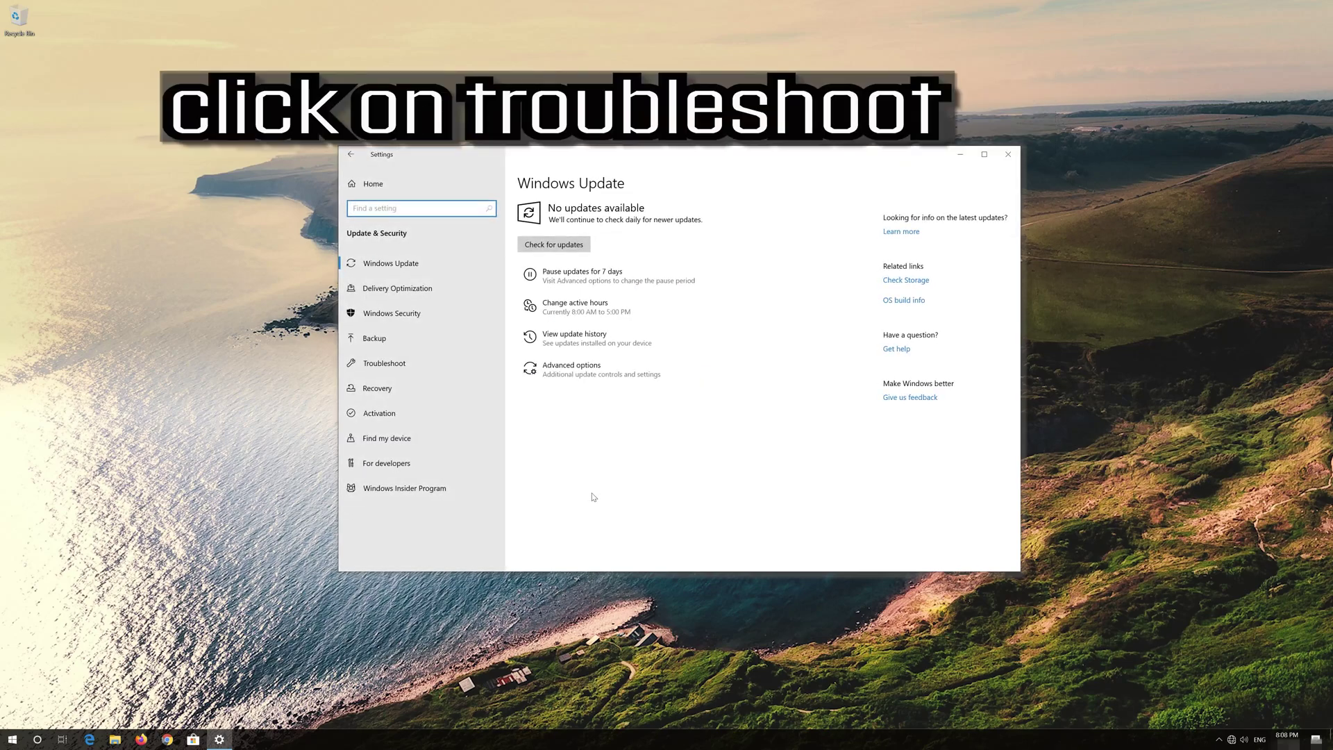
click(431, 364)
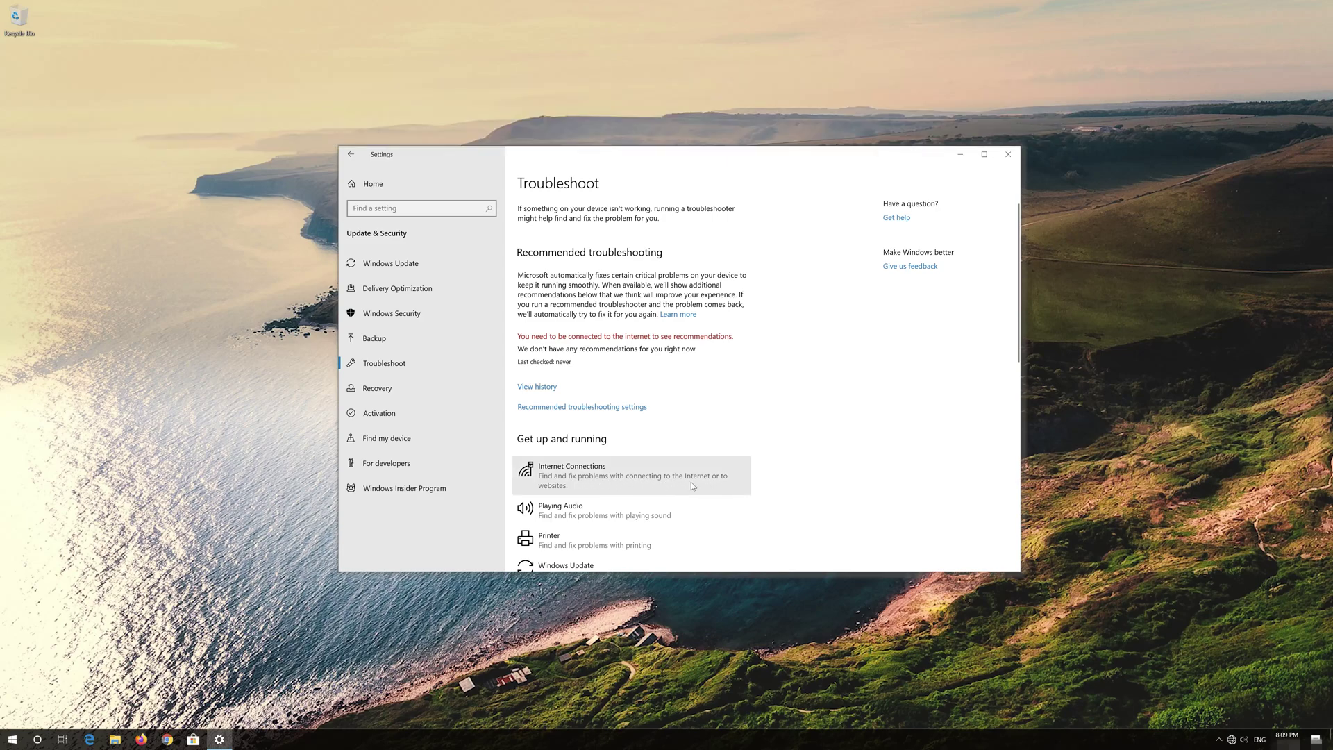
Run the Internet Connections troubleshooter on the connection to the Internet and try the remaining repairs as an administrator
click(627, 481)
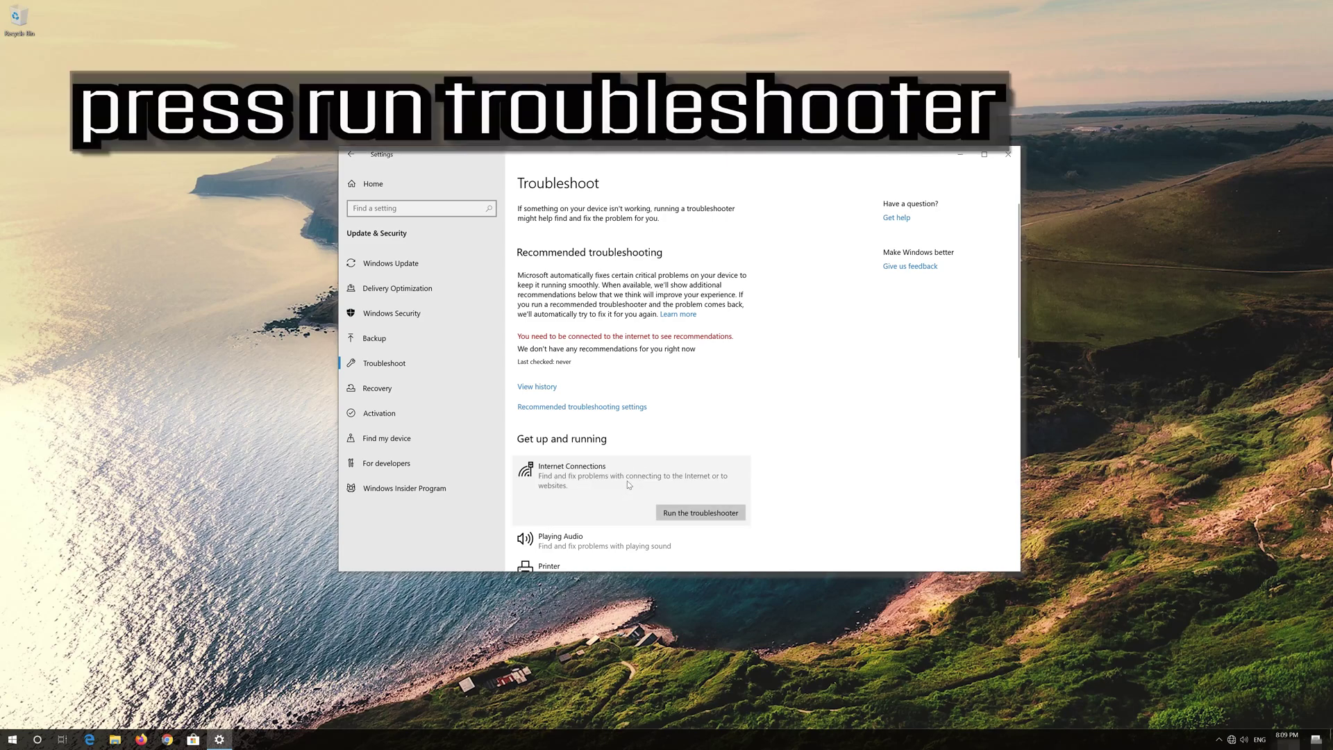
click(700, 511)
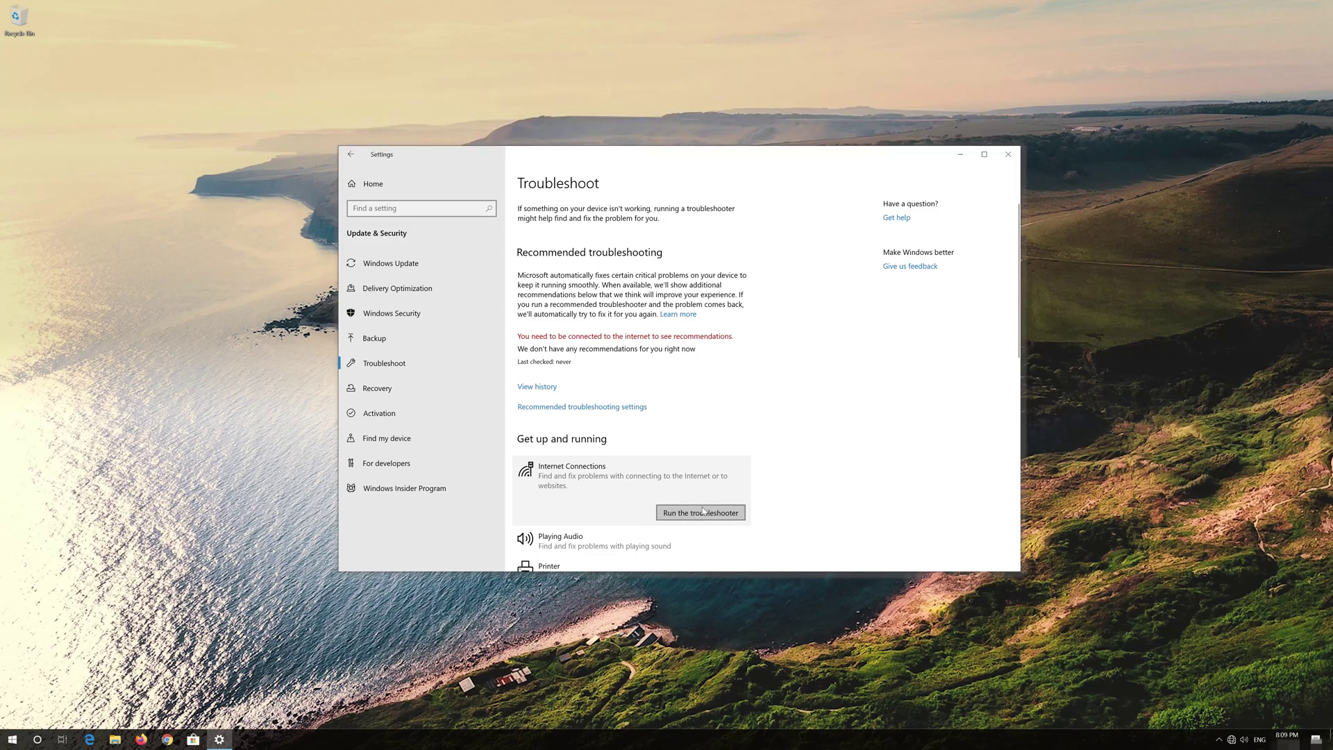
click(696, 512)
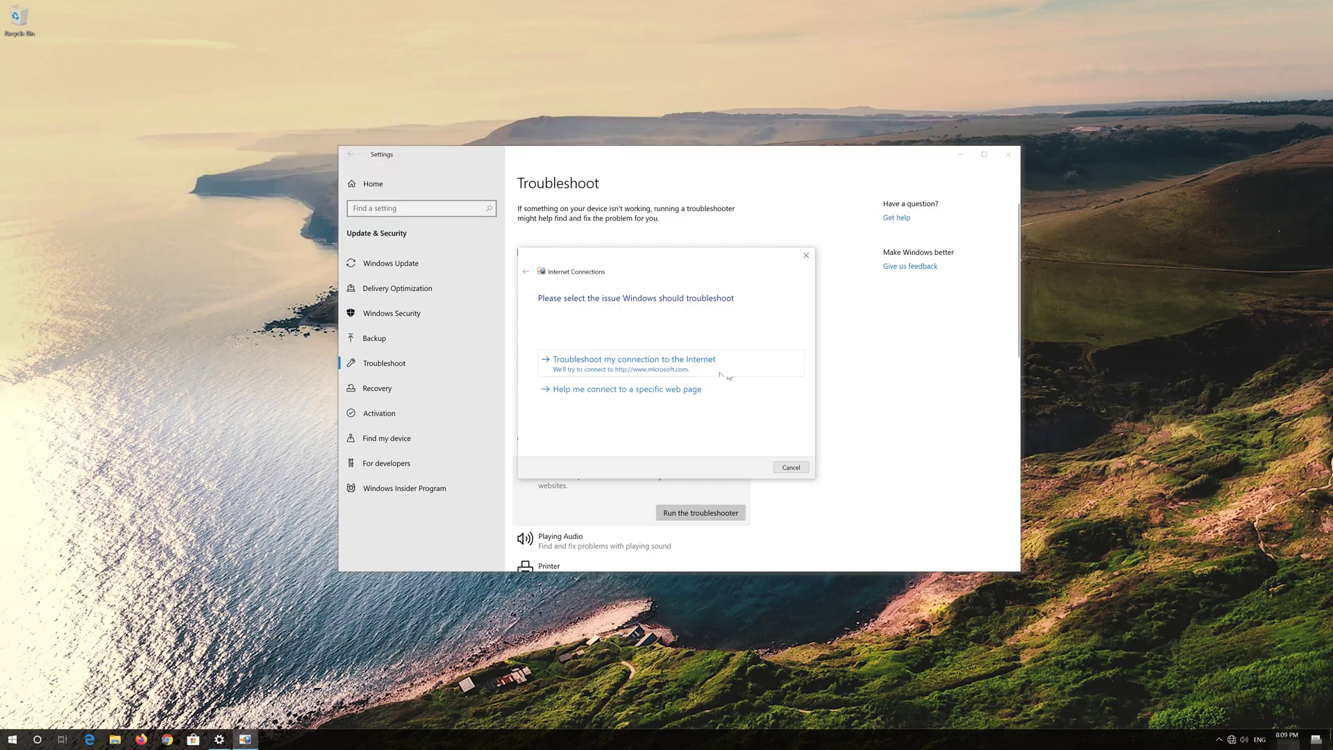
click(689, 367)
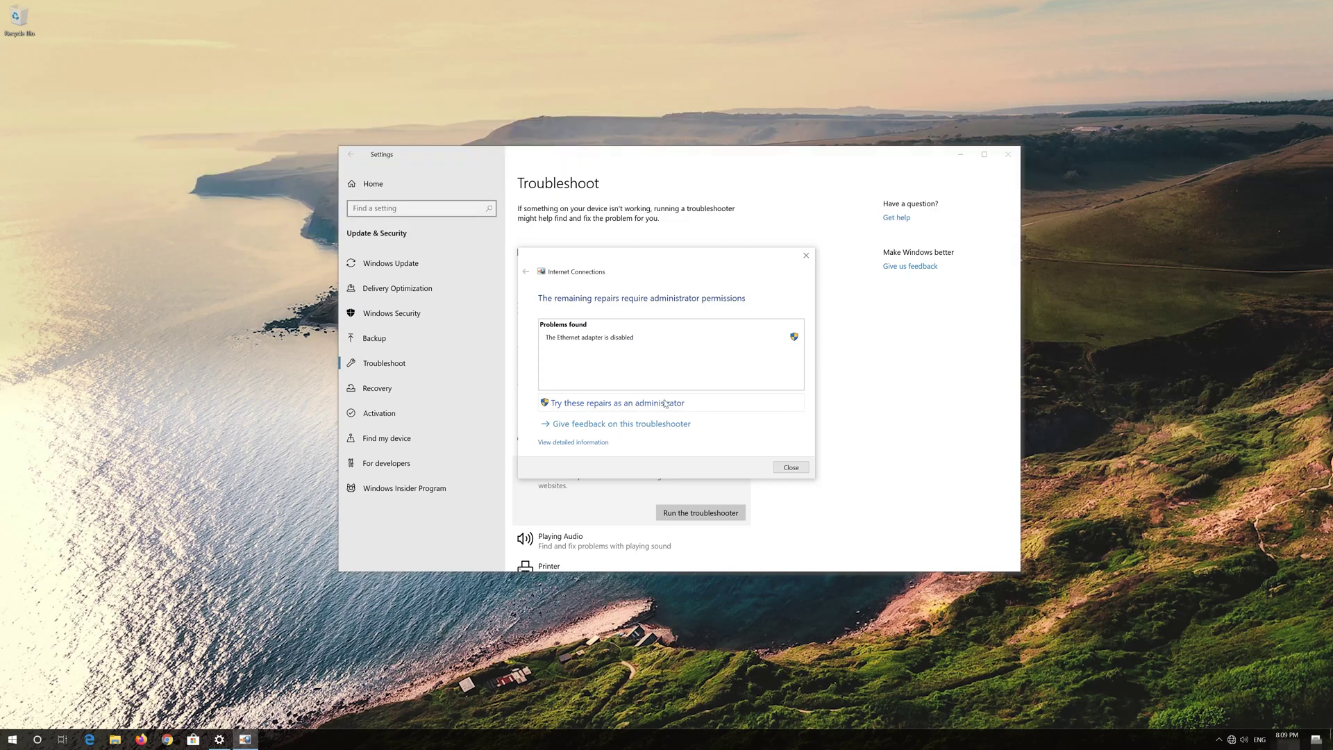
click(665, 402)
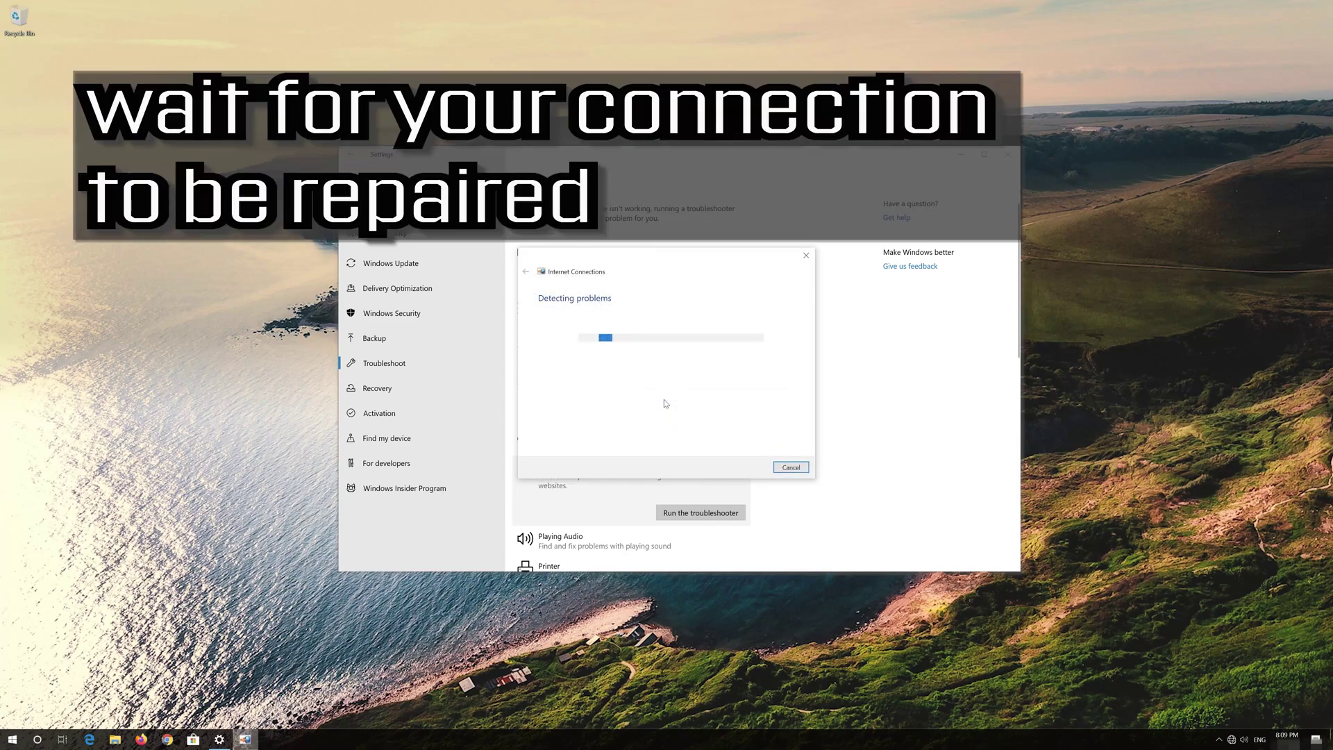
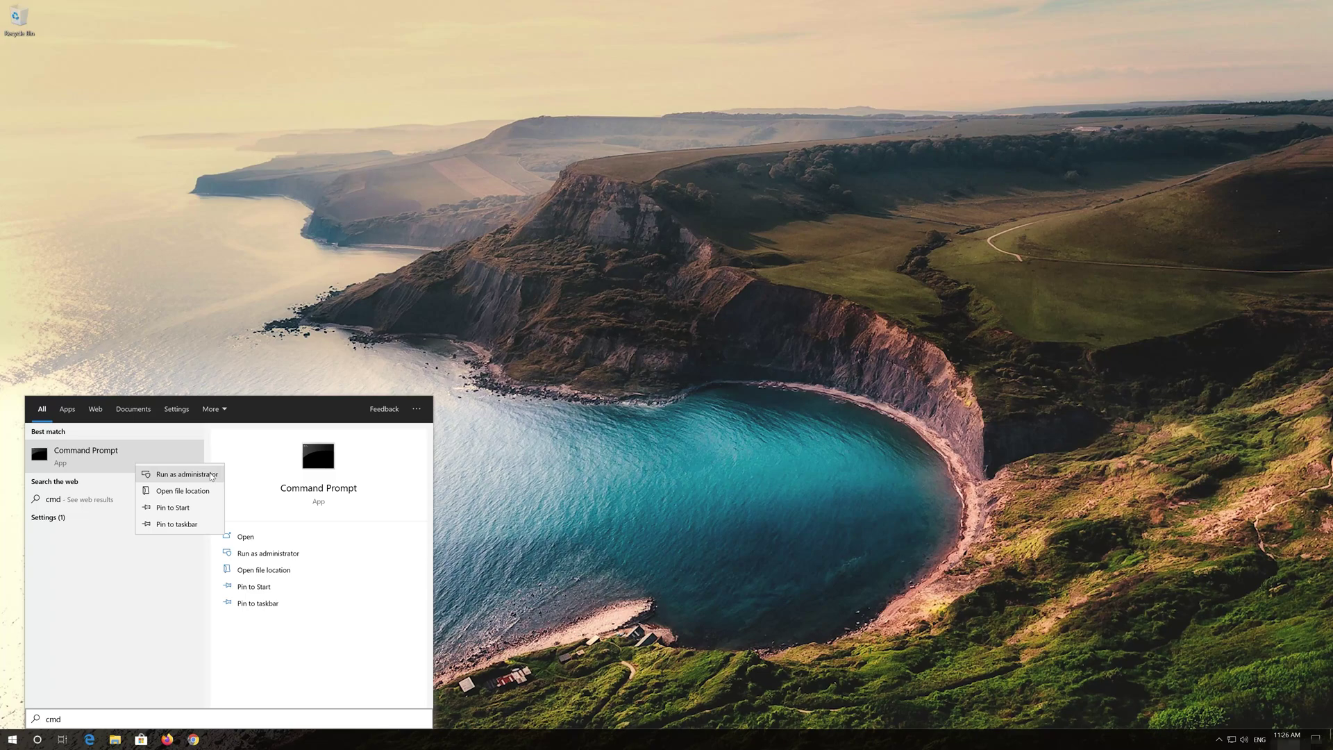
Run Command Prompt as administrator, allowing it to make changes, and enlarge its window near the centre of the desktop
click(186, 475)
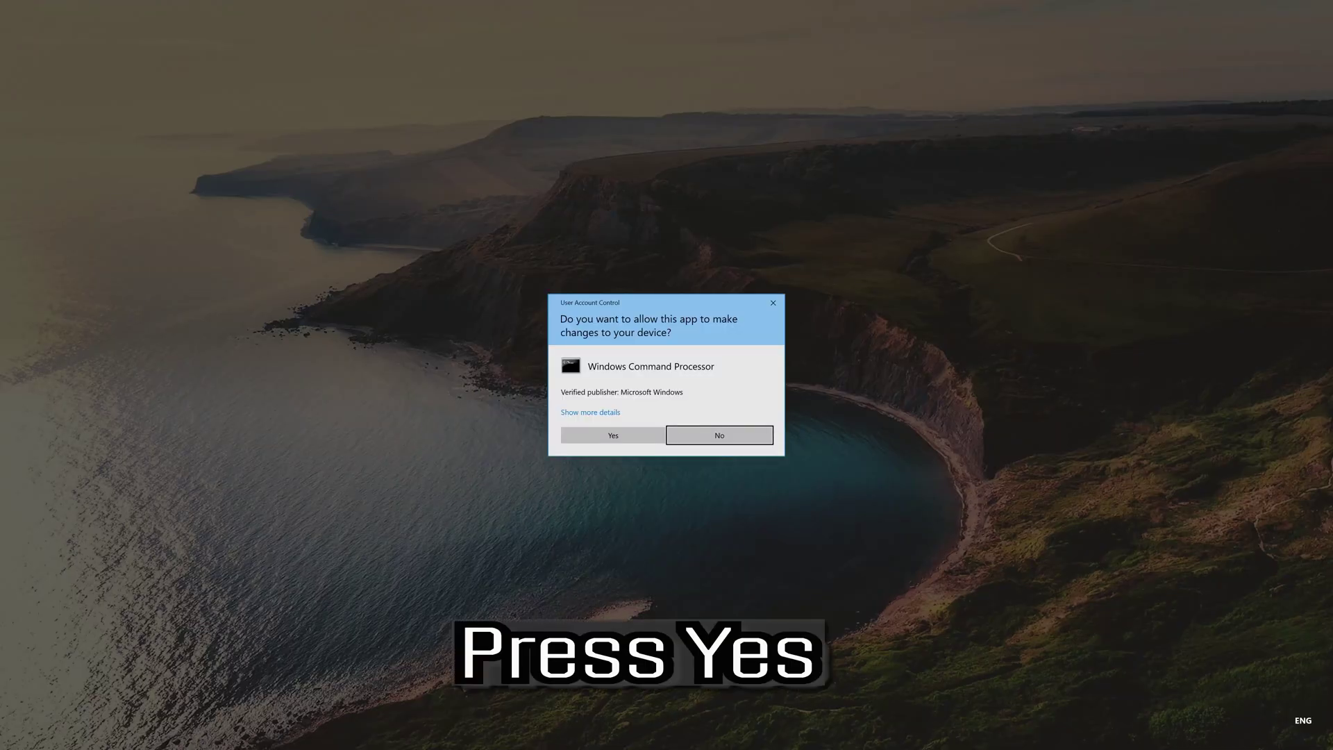
click(613, 435)
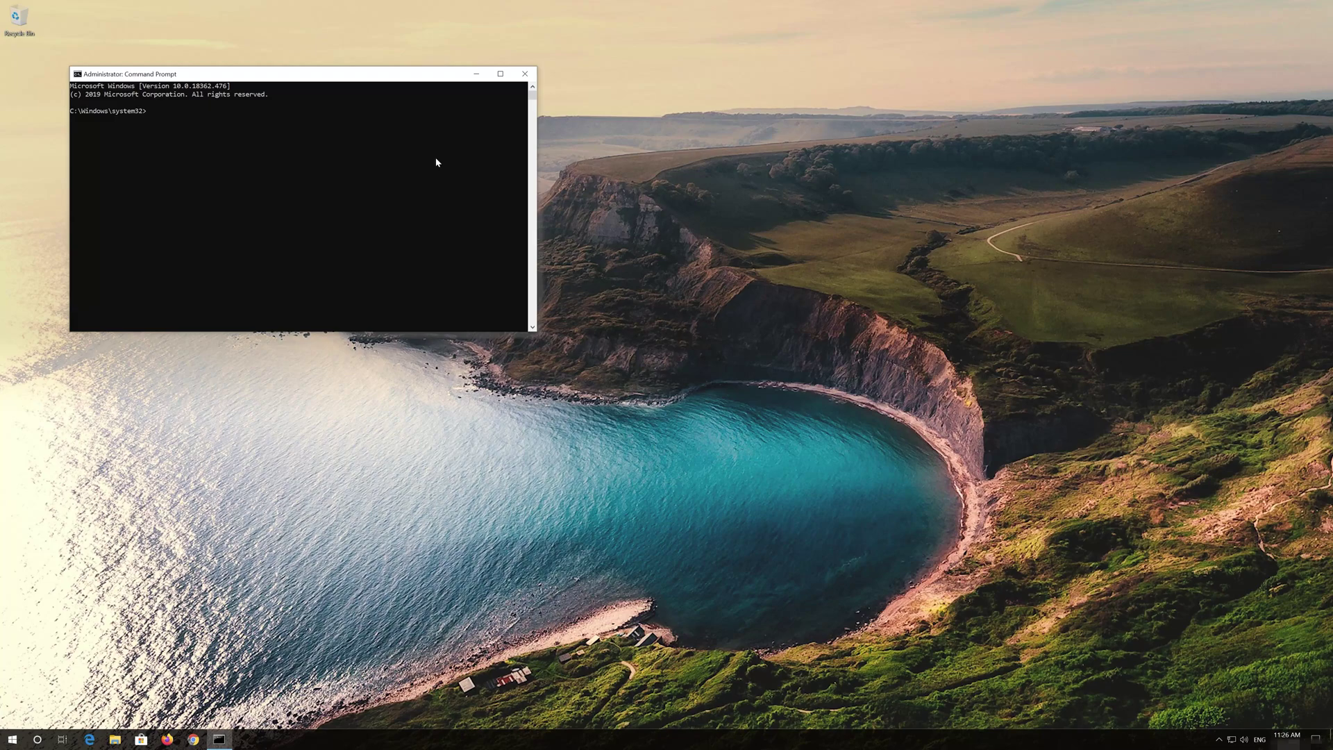
drag(403, 77, 711, 218)
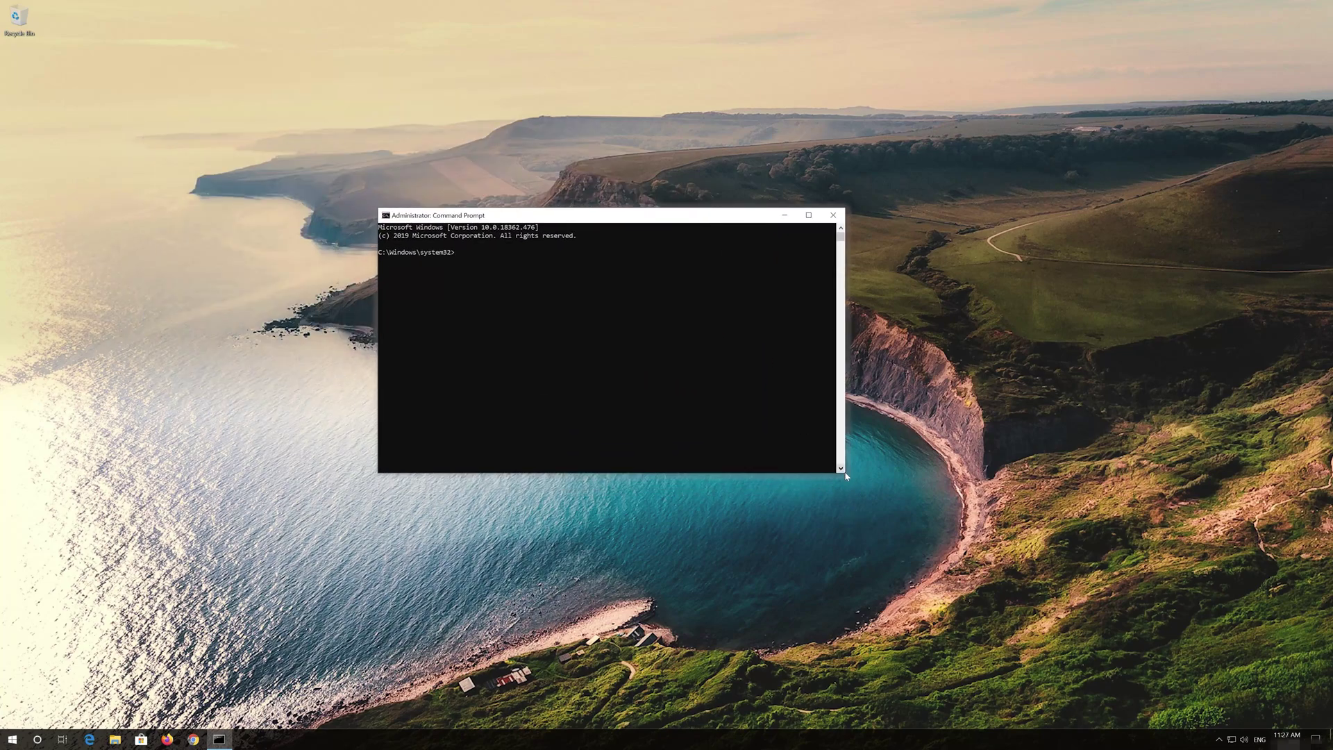
drag(847, 476, 925, 502)
drag(731, 218, 745, 203)
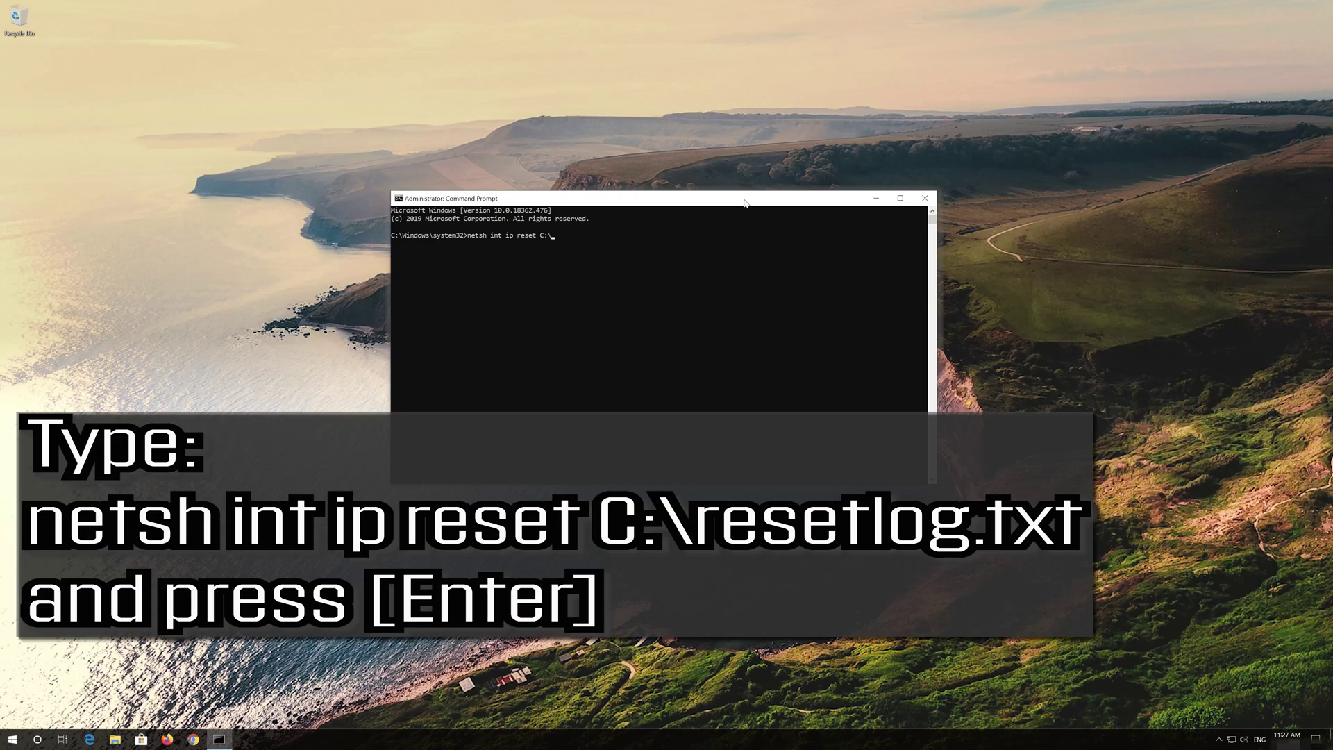
Reset TCP/IP with "netsh int ip reset C:\resetlog.txt" and the Winsock catalog with "netsh winsock reset"
text(setlog.txt)
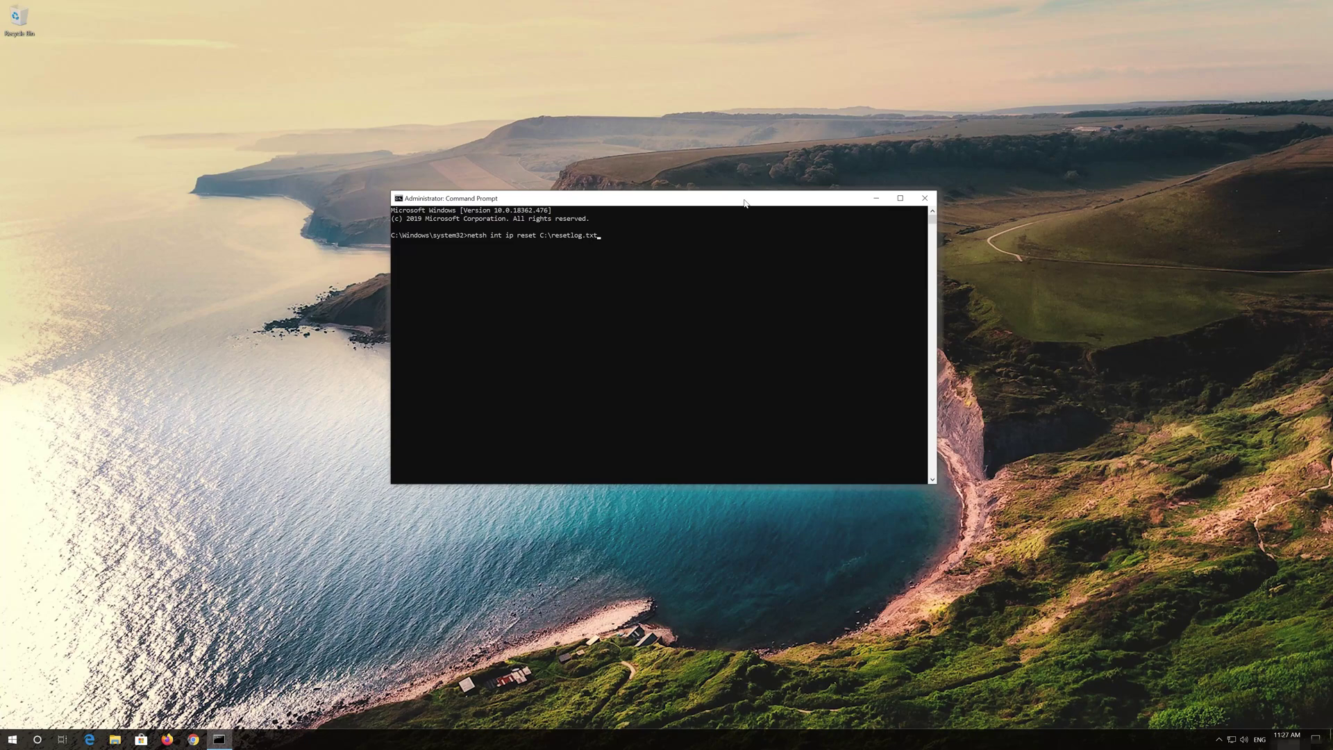
key(Return)
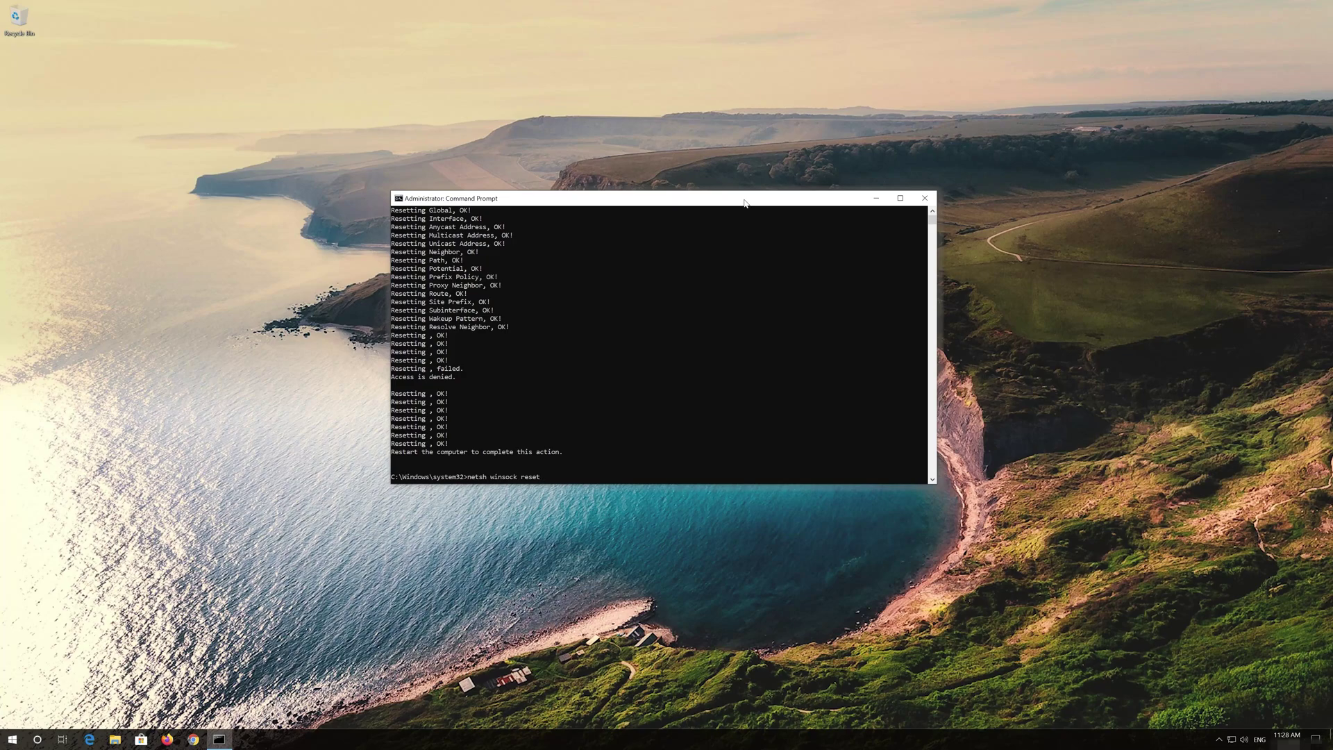
key(Return)
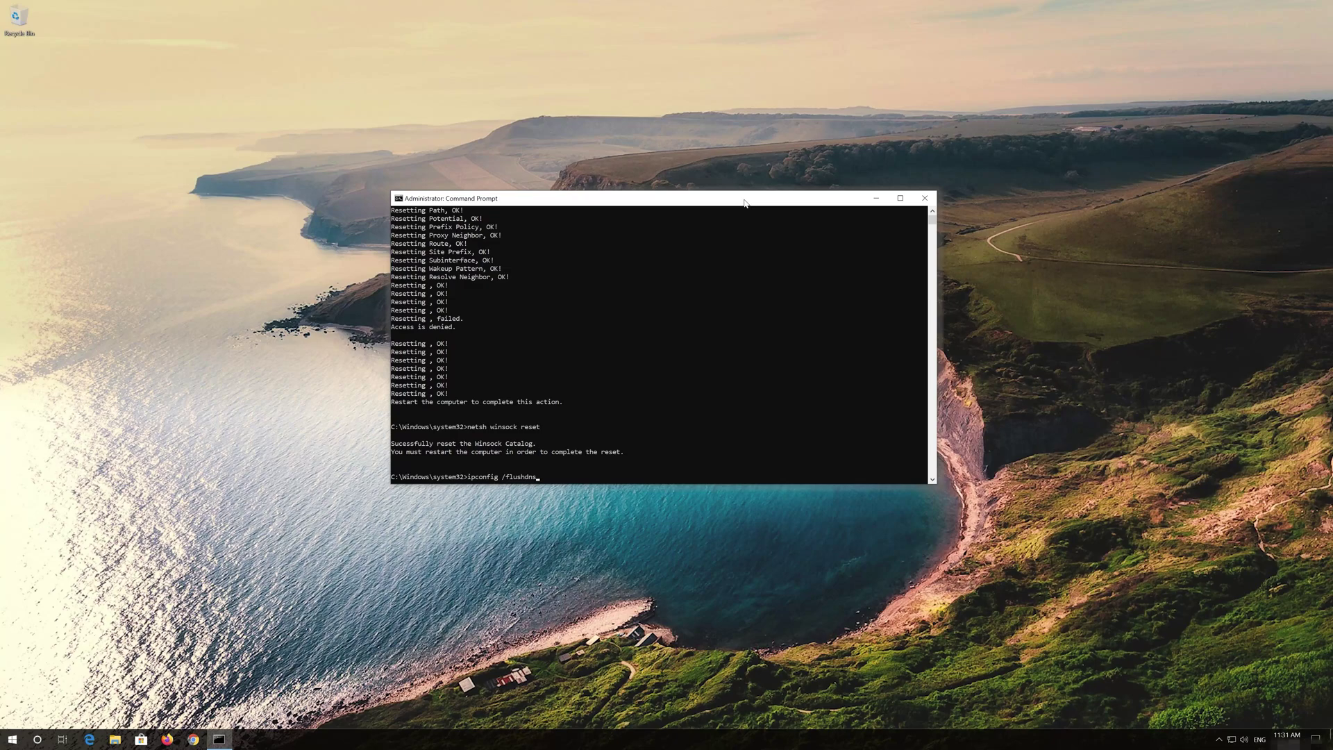
Flush the DNS resolver cache with "ipconfig /flushdns" and close Command Prompt with "exit"
key(Return)
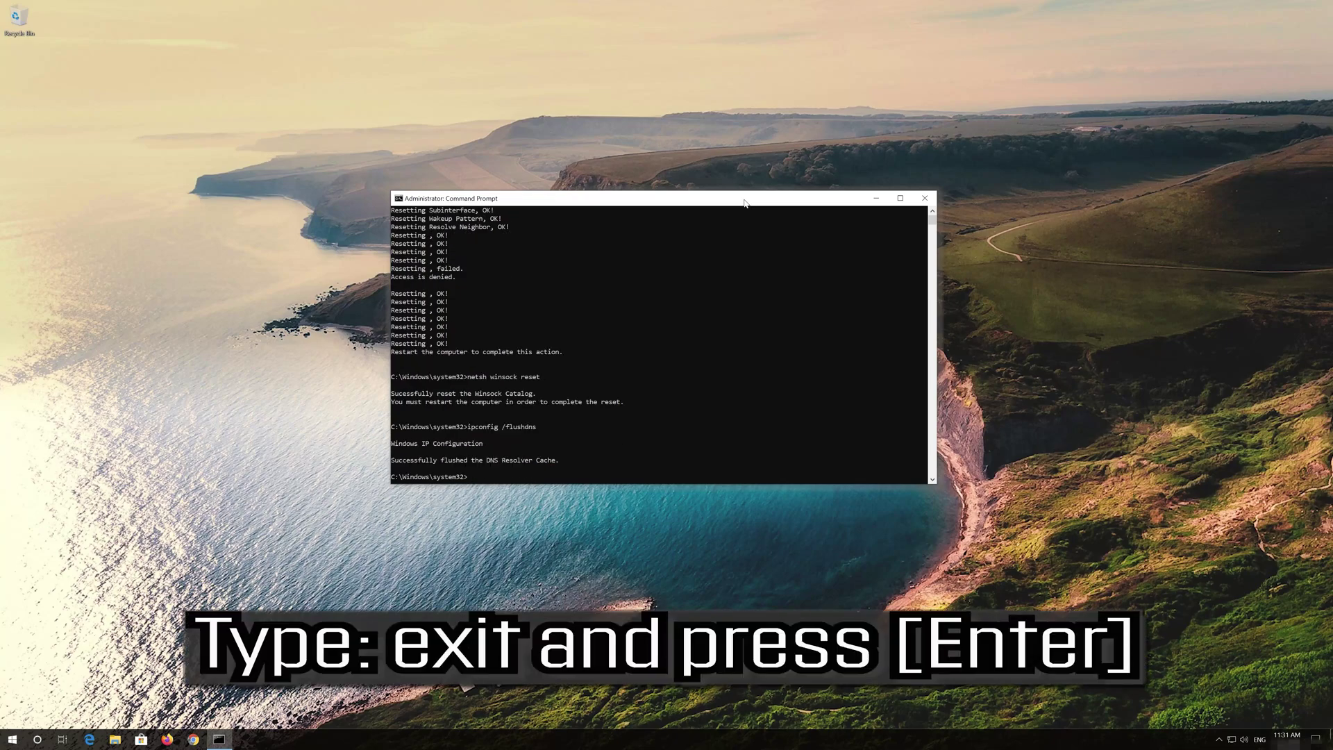
text(exit)
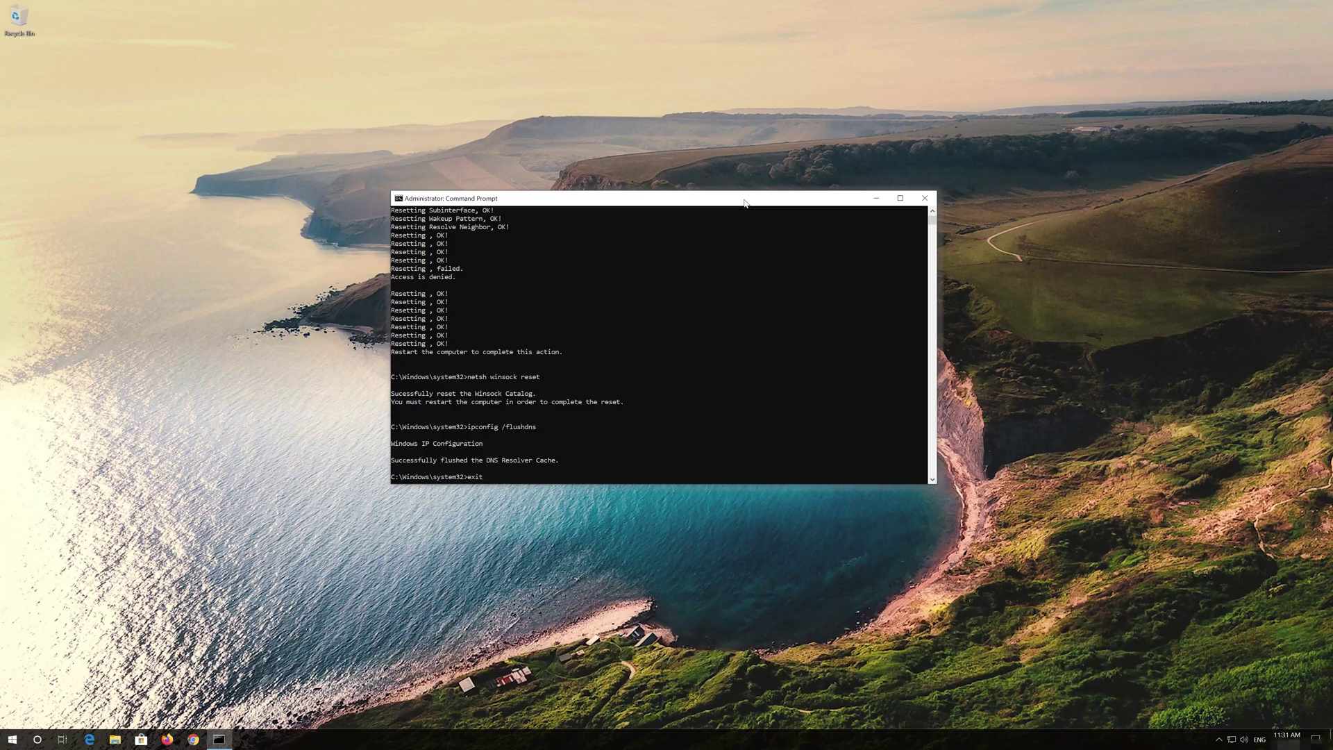
key(Return)
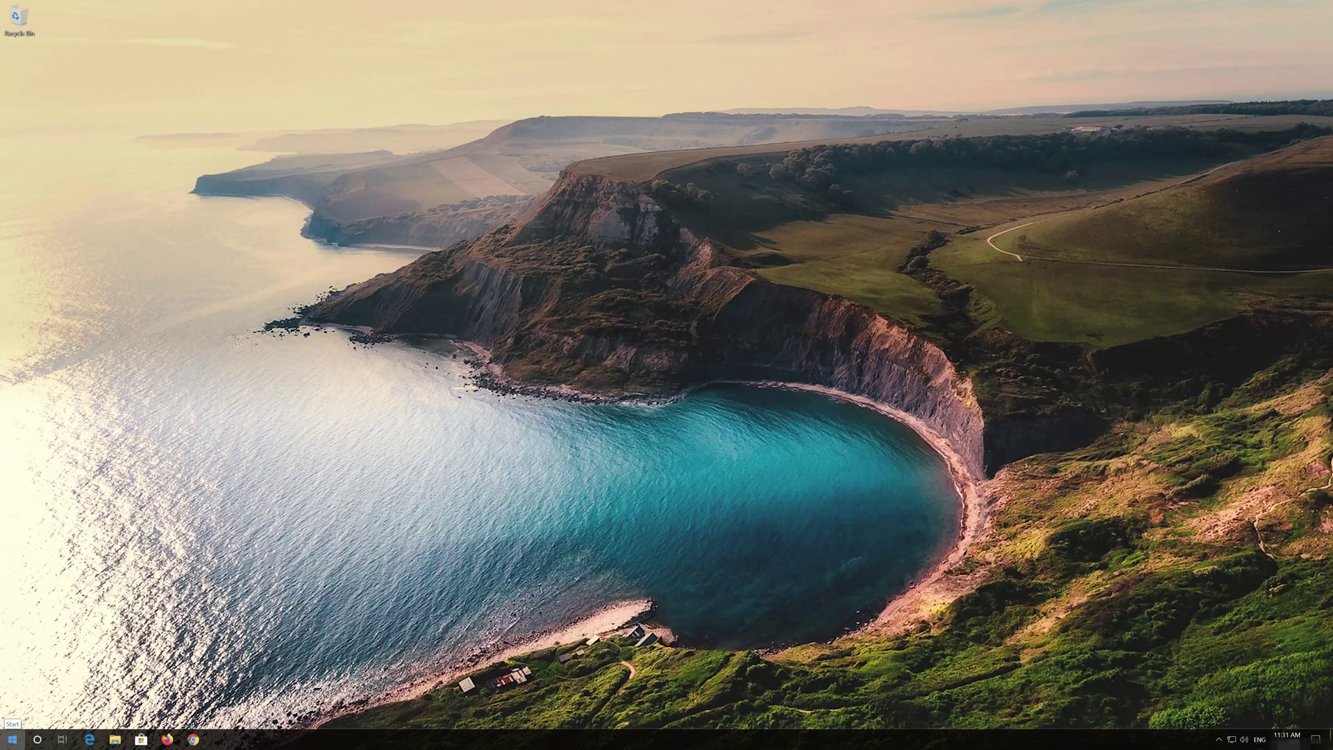
Restart the computer to complete the network resets
click(13, 738)
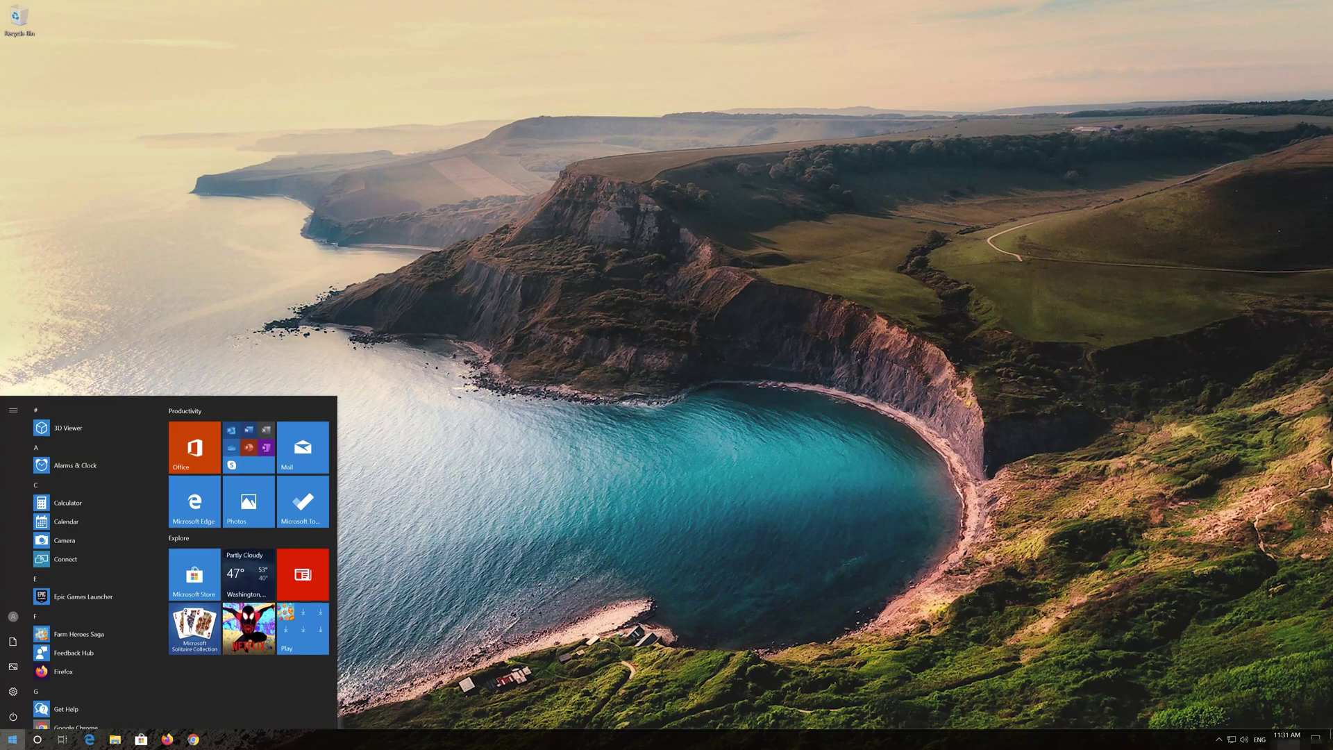
click(9, 720)
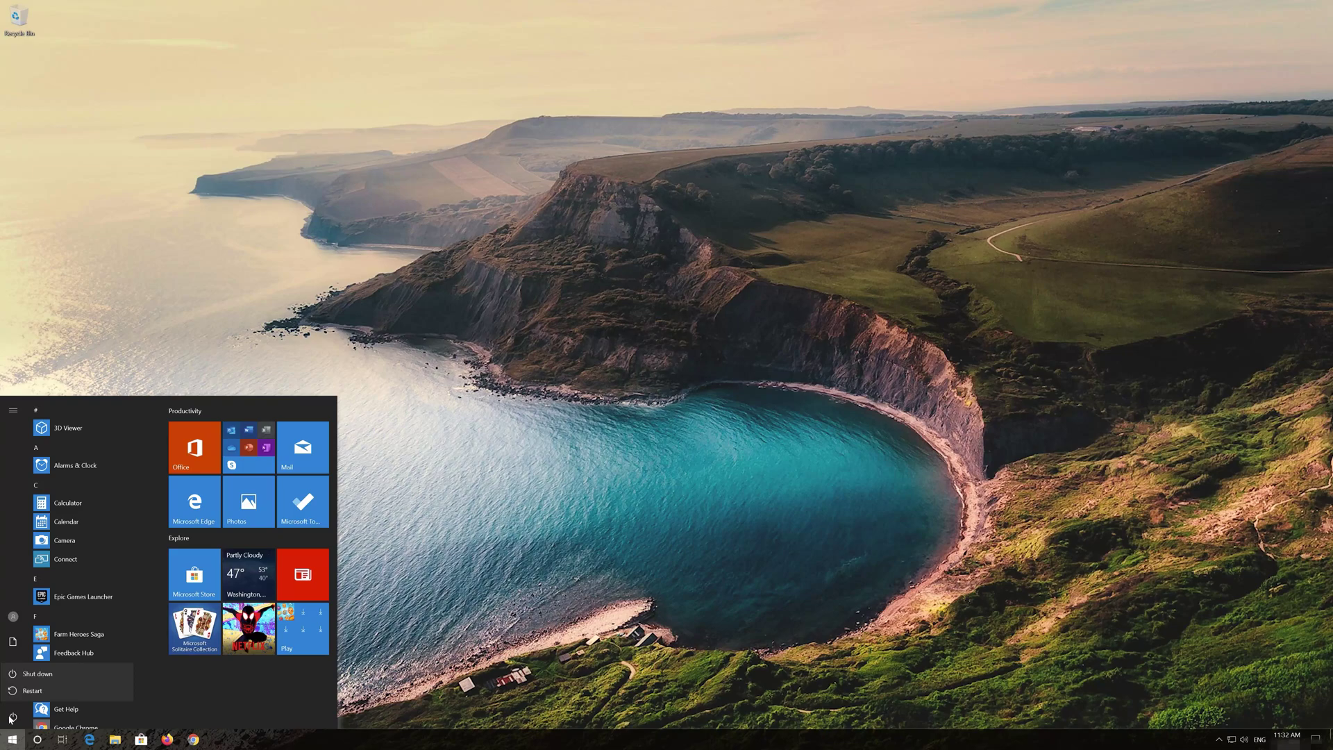
click(33, 688)
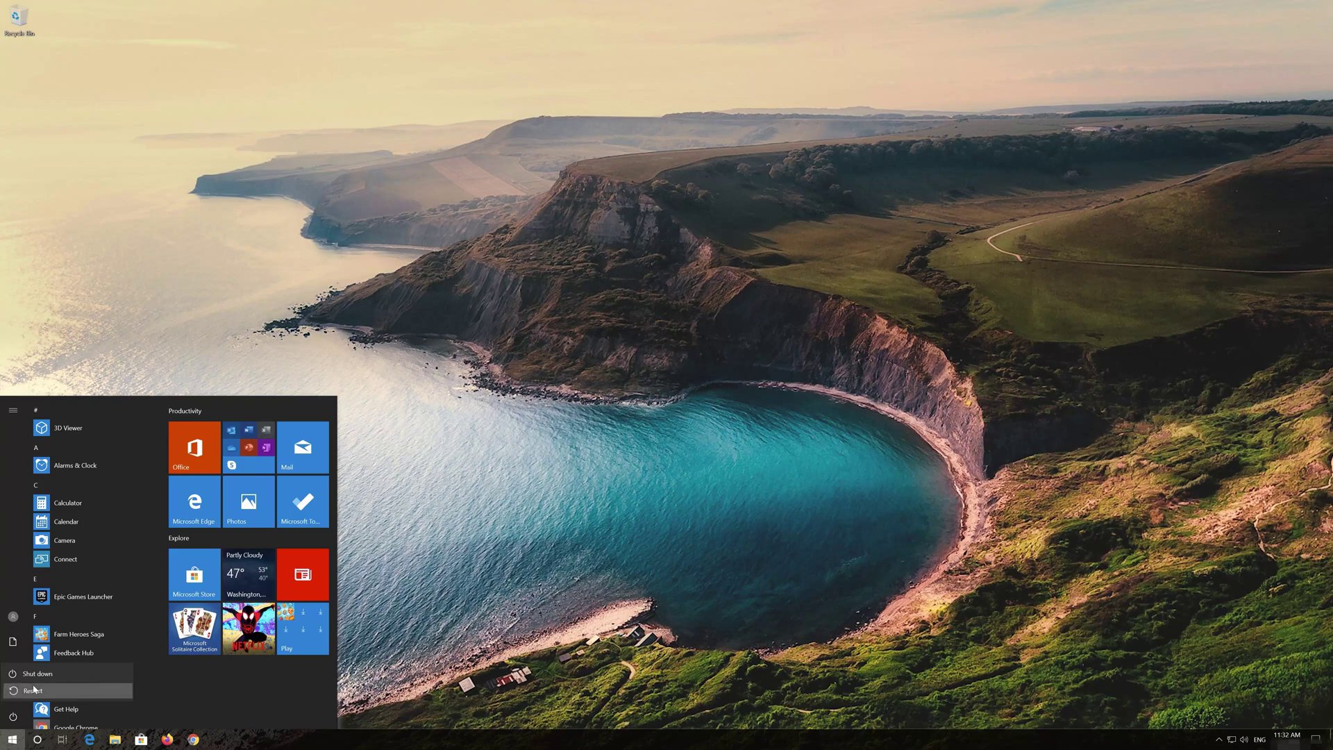